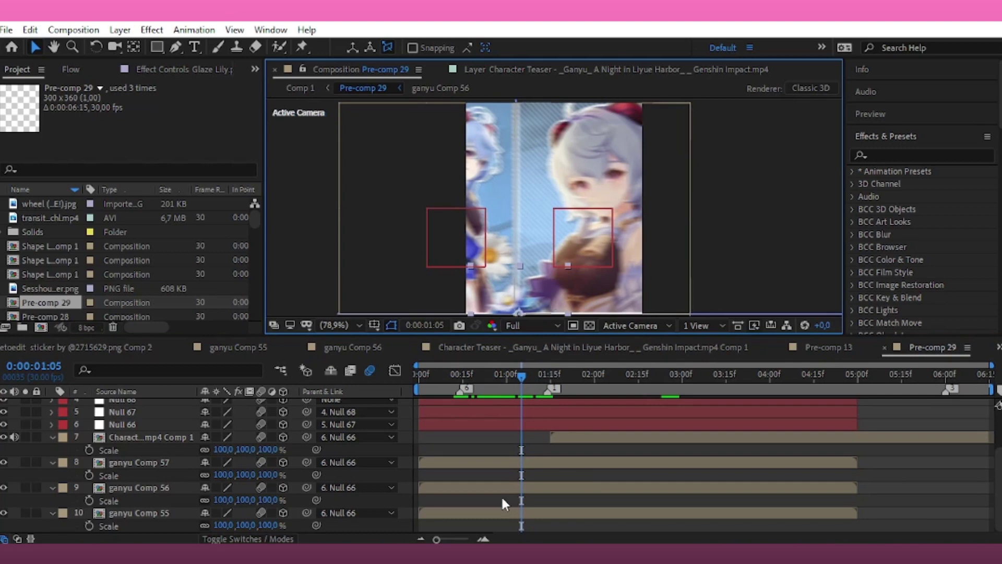
Move the anchor point of the ganyu Comp 56 layer to the middle of its left edge
left_click(506, 525)
left_click(521, 514)
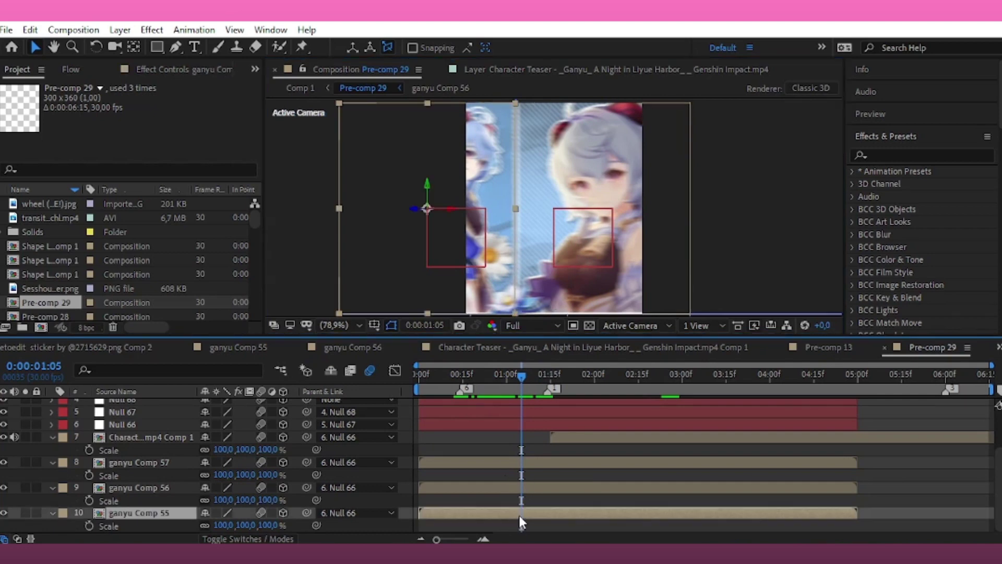
left_click(523, 489)
left_click(530, 462)
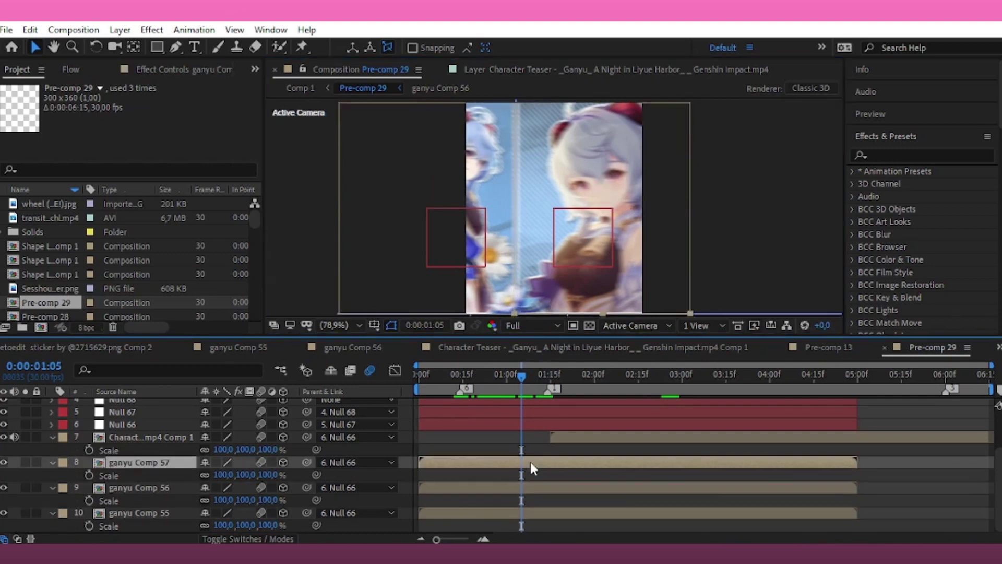
left_click(513, 488)
left_click(134, 46)
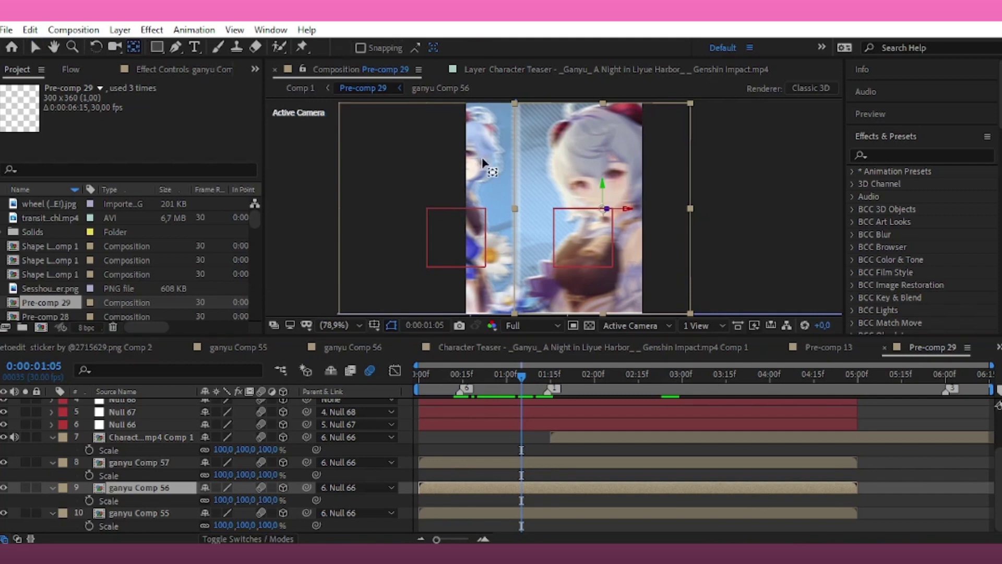
left_click_drag(604, 210, 517, 210)
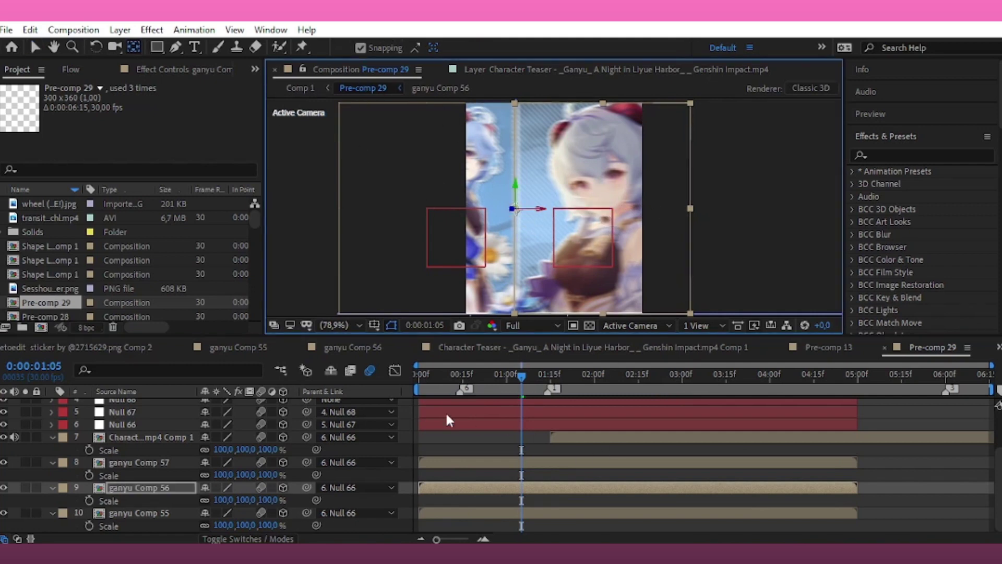
key("v")
Keyframe the Y Rotation of ganyu Comp 56 at 0°, with keyframes at 0:00:00:14 and 0:00:01:14
left_click(141, 489)
key("r")
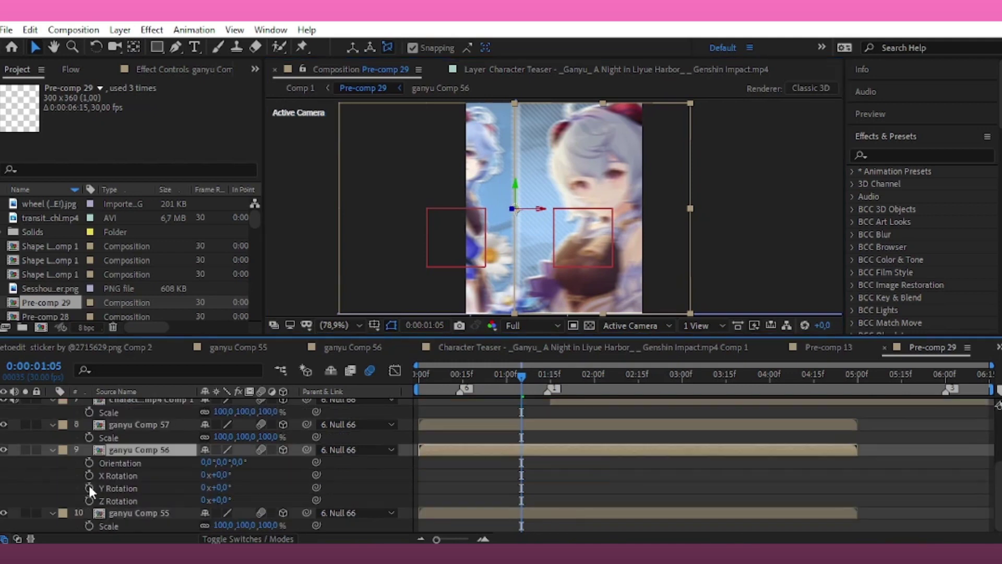
left_click_drag(223, 489, 247, 486)
key("ctrl+z")
left_click(90, 487)
scroll(773, 476, "up", 2)
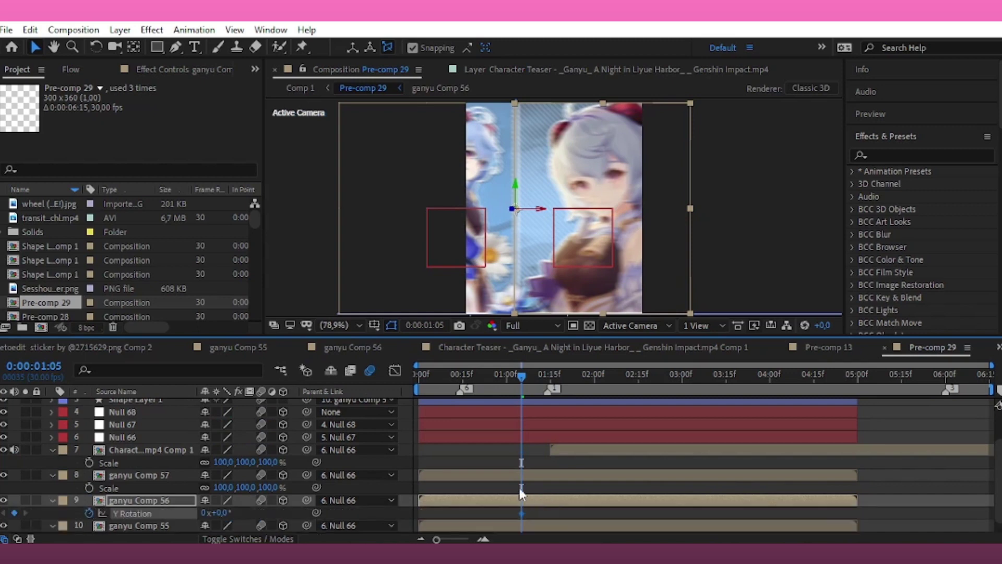
key("u")
left_click_drag(493, 386, 461, 435)
left_click_drag(521, 518, 461, 519)
left_click_drag(476, 383, 548, 415)
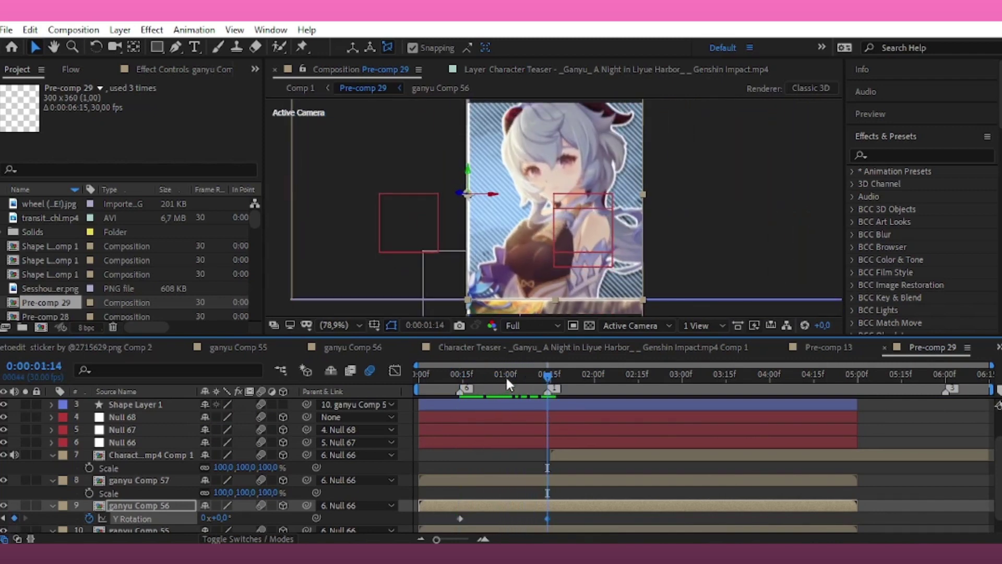
Set the Y Rotation of ganyu Comp 56 to -170° at the 0:00:00:14 keyframe
left_click_drag(509, 384, 460, 418)
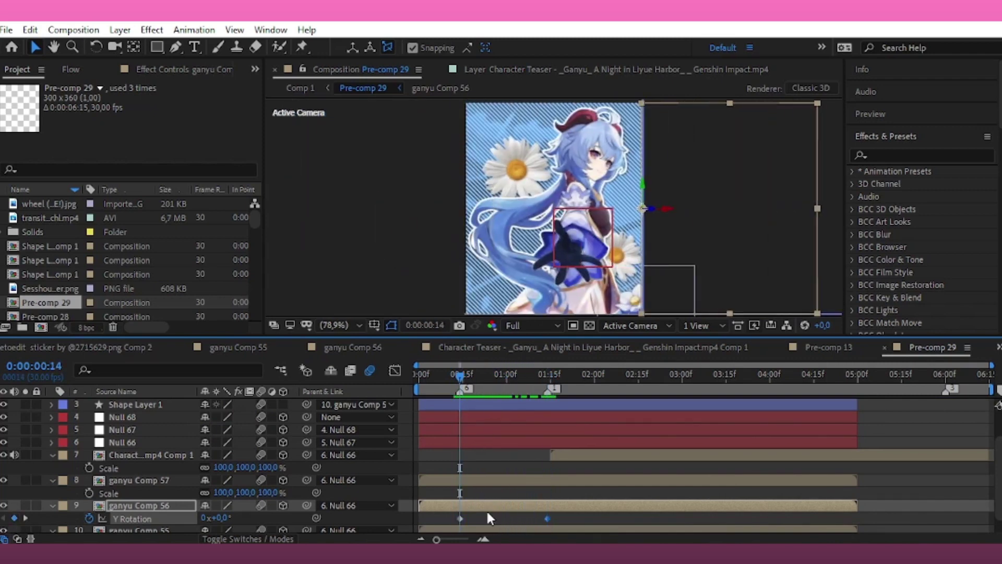
left_click(488, 514)
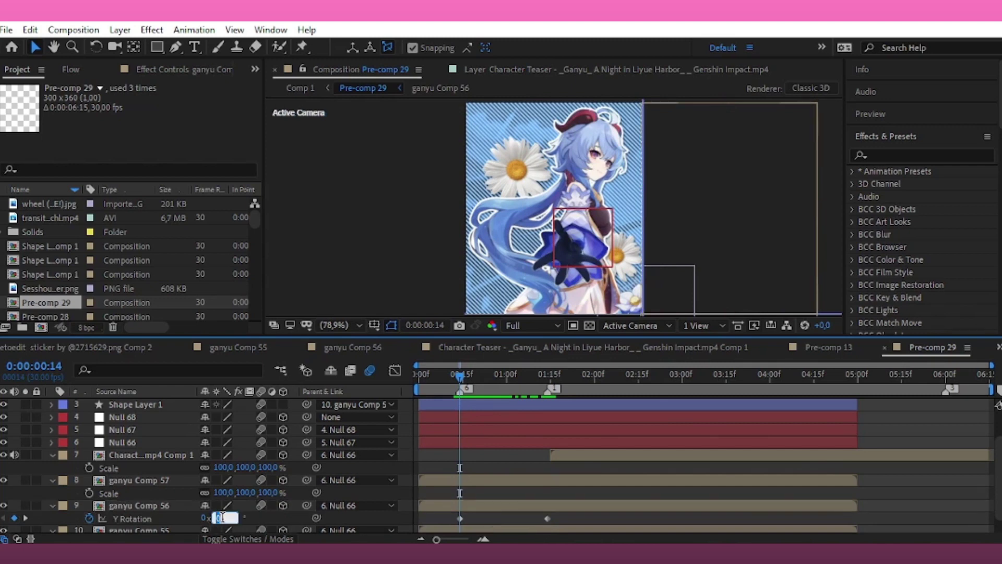
key("Return")
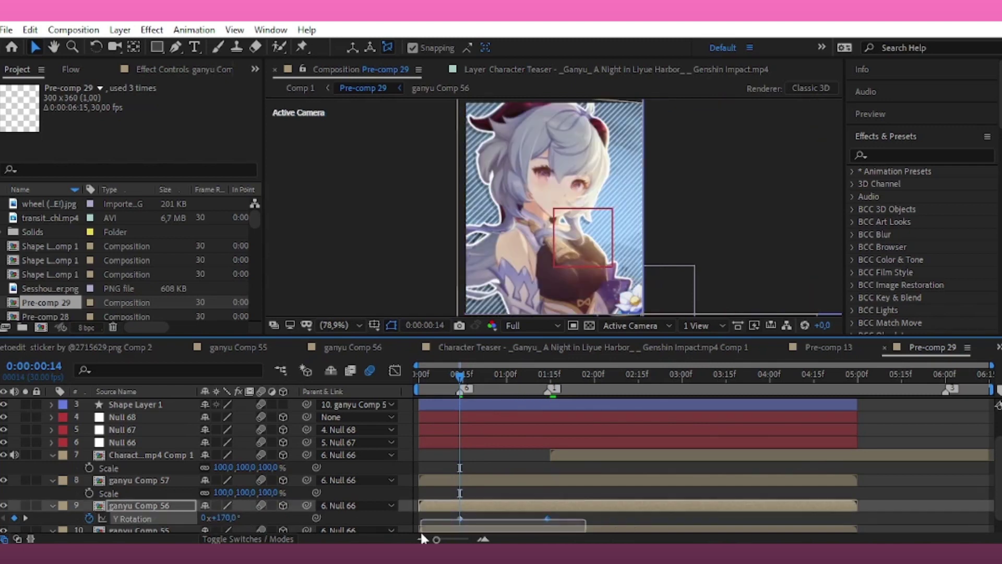
left_click(568, 520)
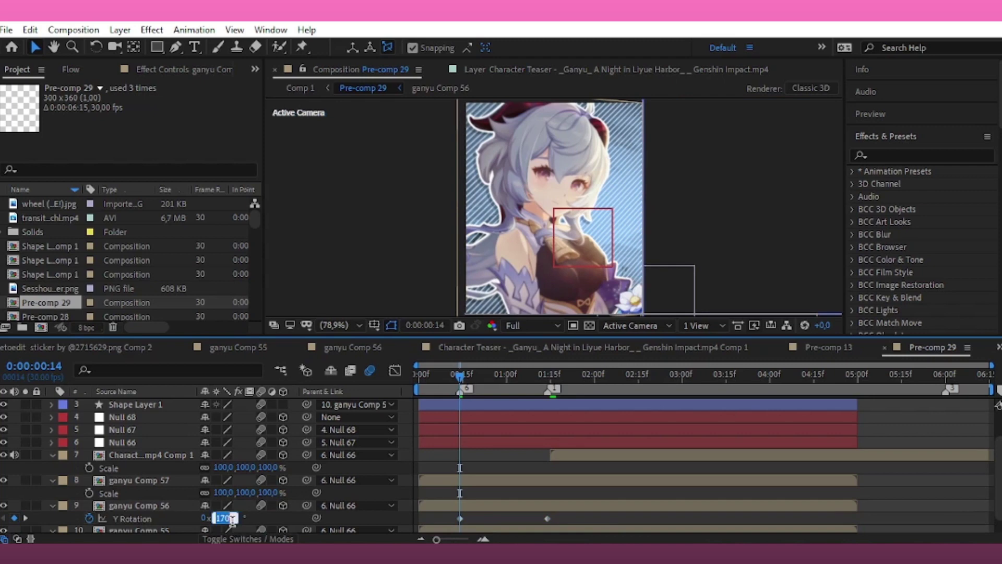
type("-170")
key("Return")
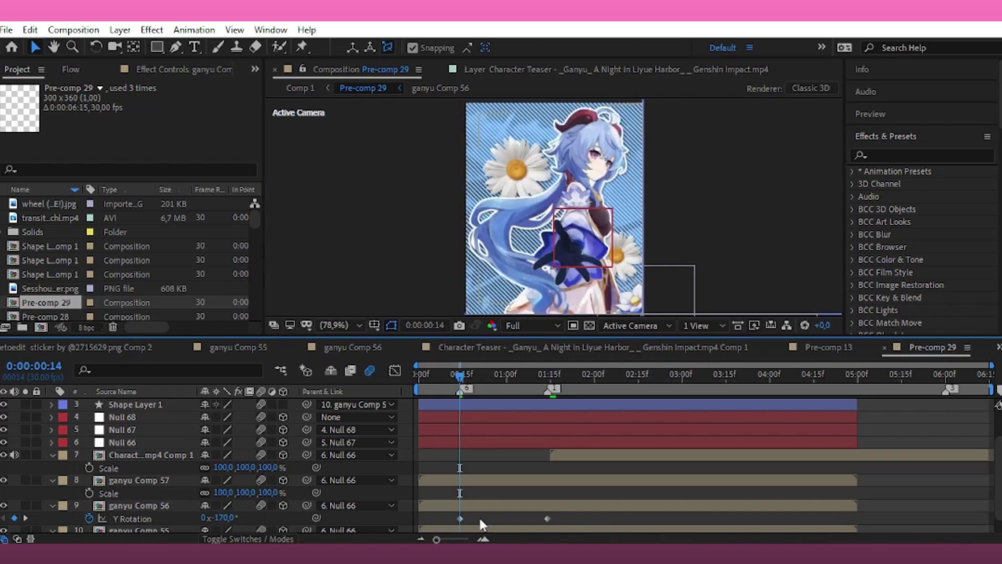
Ease both Y Rotation keyframes of ganyu Comp 56, shape their speed graph into a steep central peak, and preview the turn
left_click_drag(572, 518, 407, 528)
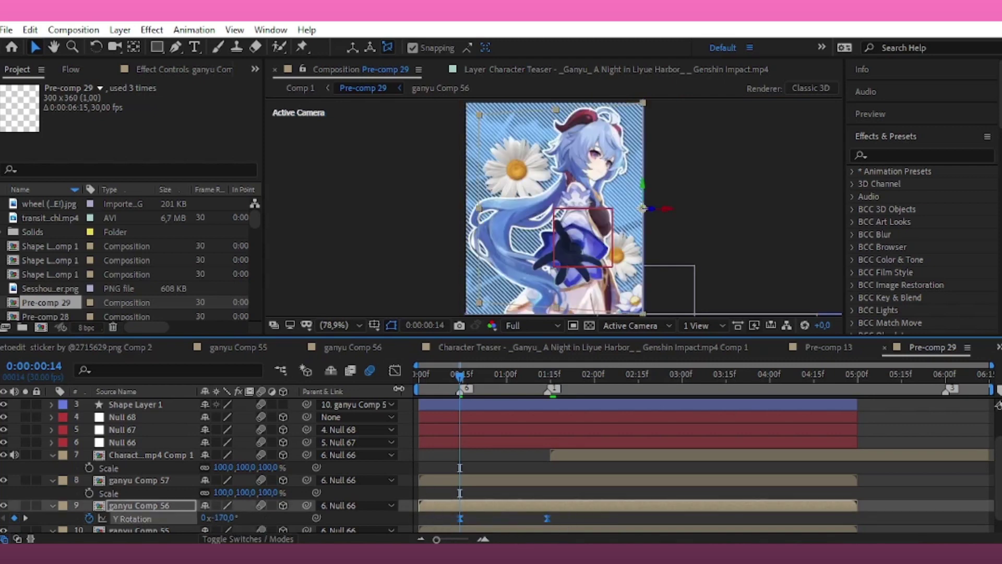
left_click(395, 370)
left_click(536, 523)
left_click(548, 299)
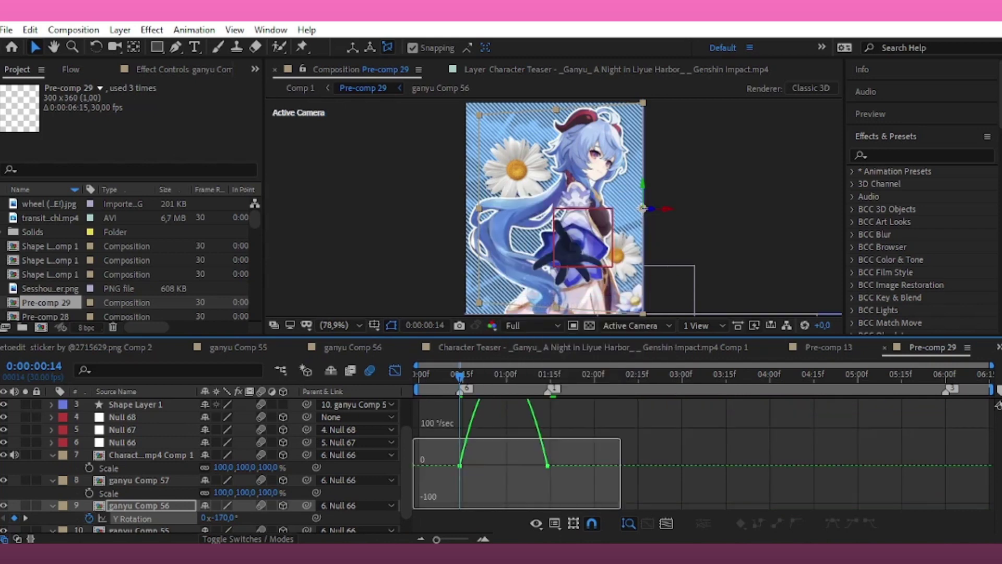
left_click_drag(454, 495, 580, 509)
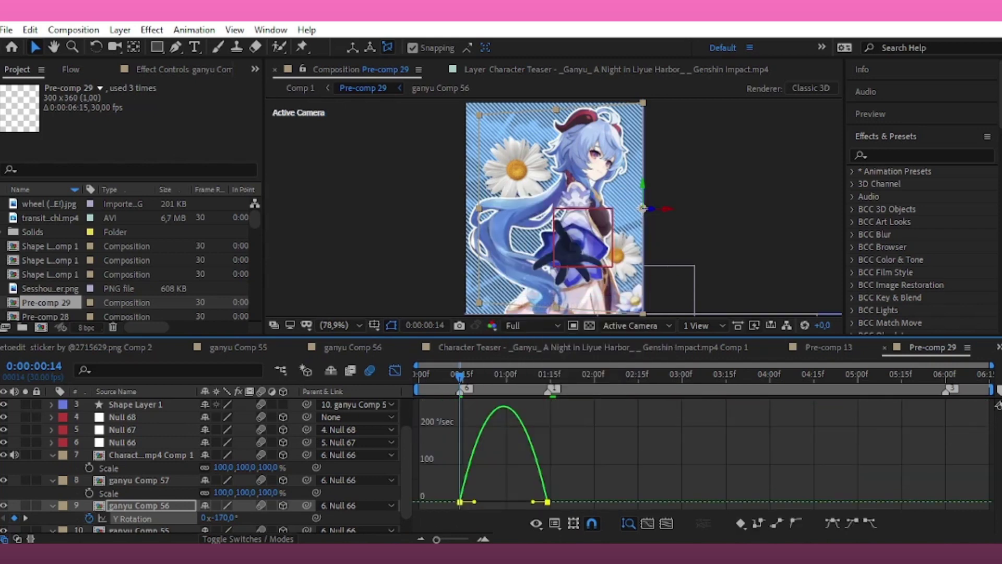
left_click_drag(477, 502, 516, 501)
key("space")
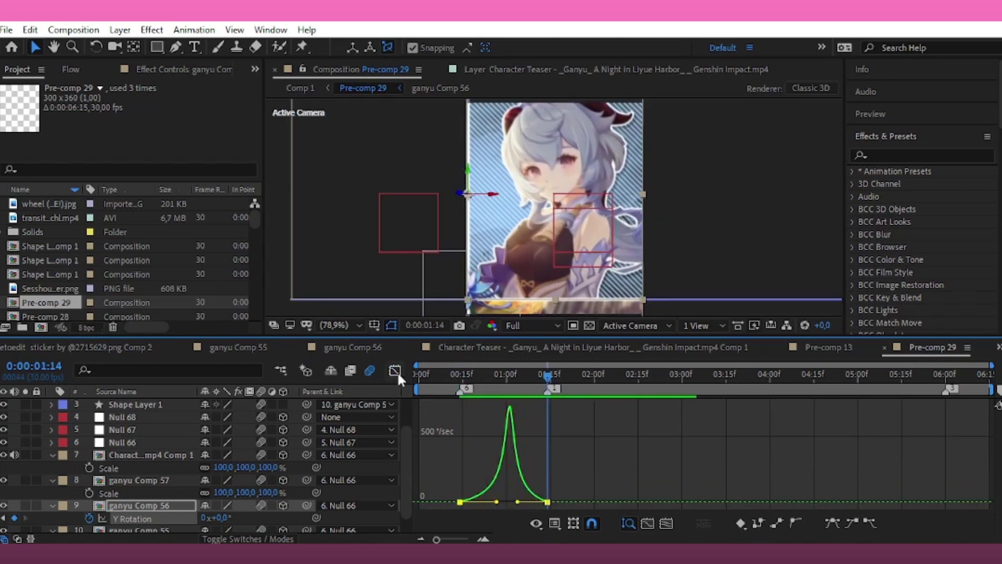
left_click(395, 370)
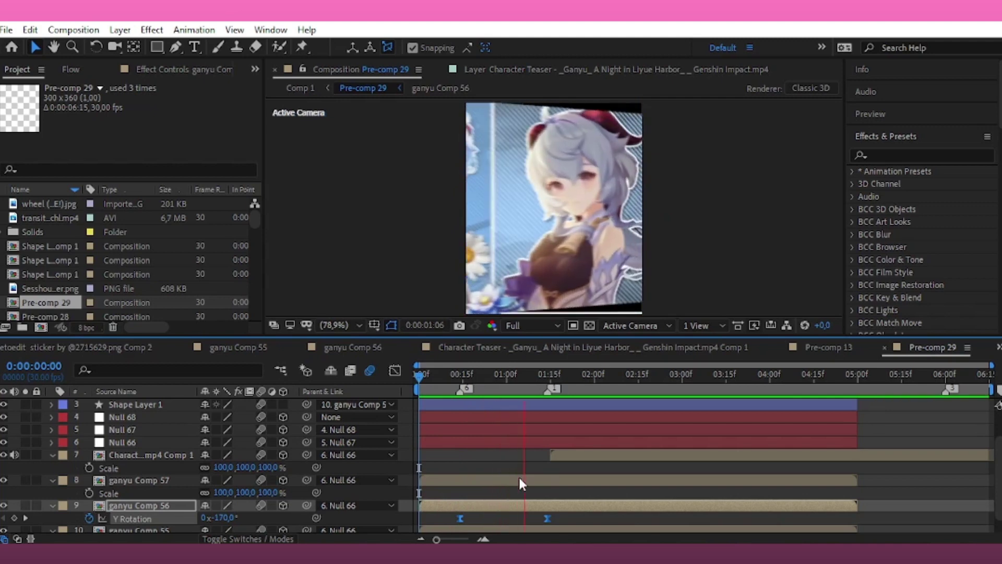
key("space")
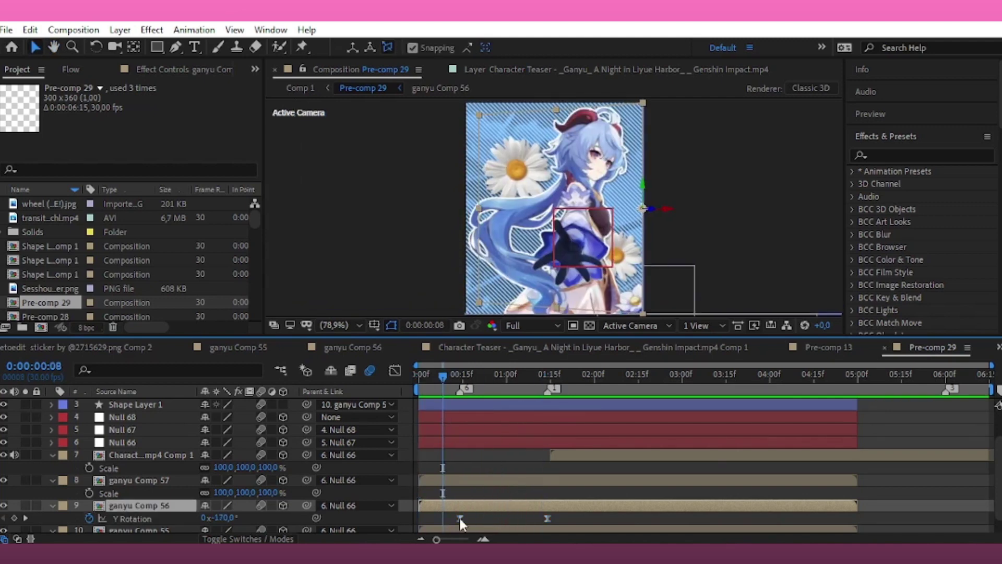
Move the first Y Rotation keyframe of ganyu Comp 56 earlier, to just before 0:00:00:08, and preview the turn
left_click_drag(460, 519, 443, 520)
key("space")
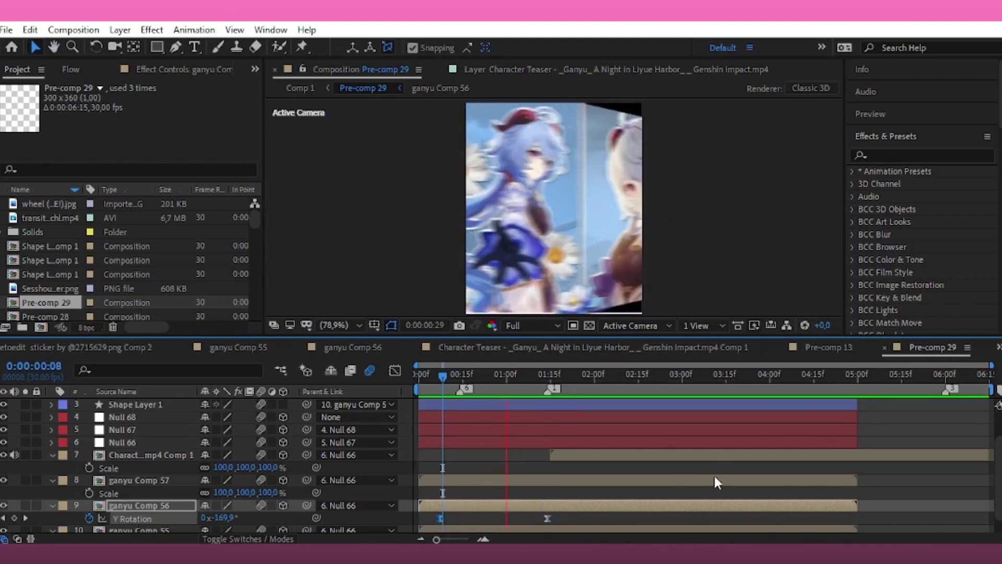
key("space")
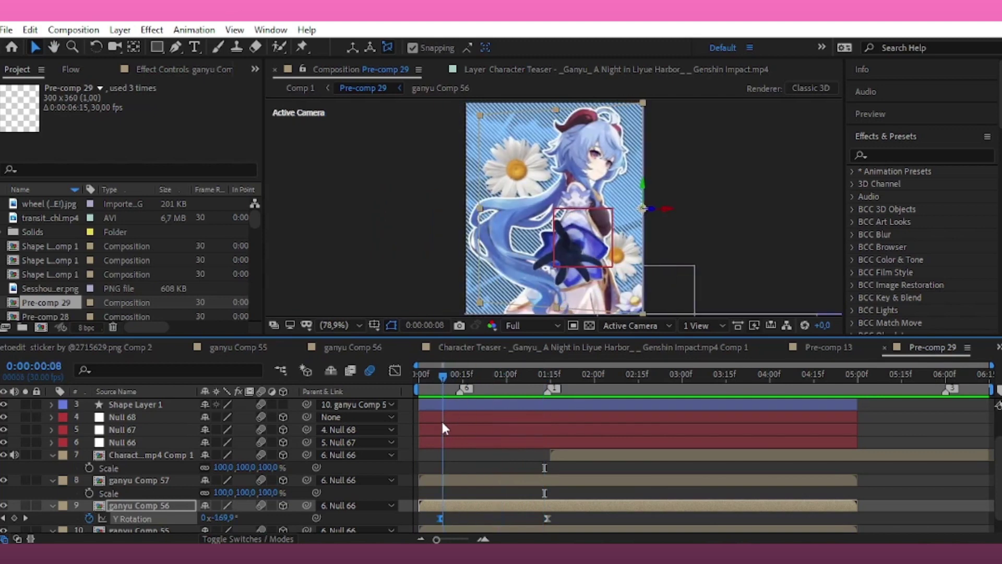
Animate the scale of ganyu Comp 55 from 0% at 0:00:00:00 to 100% at 0:00:01:04
left_click(139, 529)
key("s")
key("Home")
left_click(89, 526)
left_click_drag(514, 392, 518, 401)
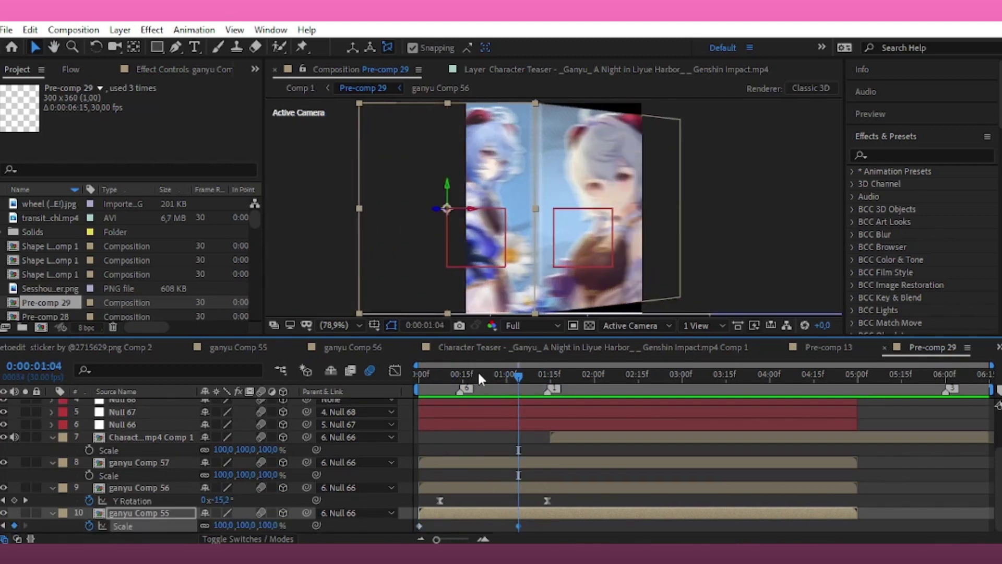
key("Home")
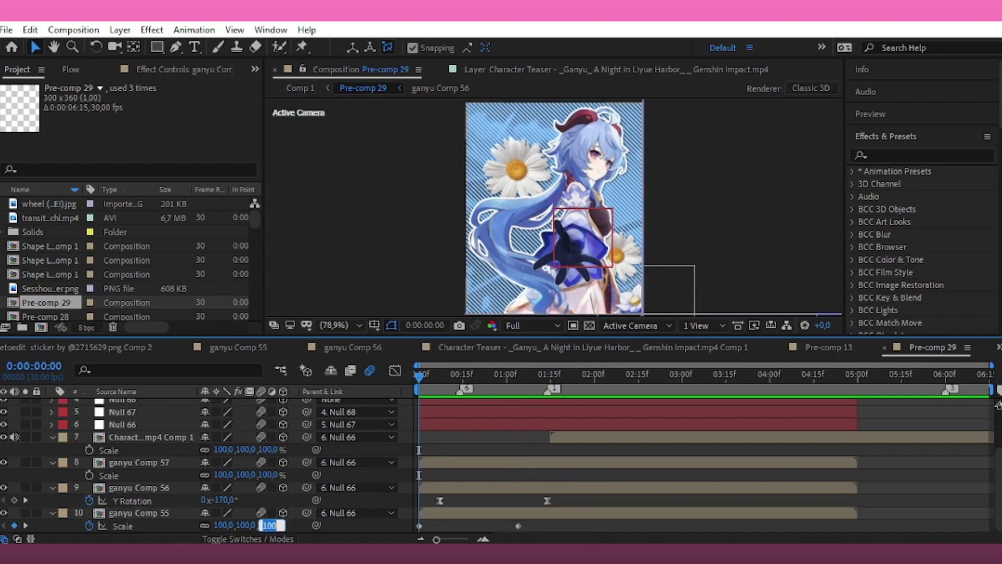
type("0")
key("Return")
Ease both Scale keyframes of ganyu Comp 55, shape their speed graph into a steep central peak, and preview the zoom
left_click(518, 525)
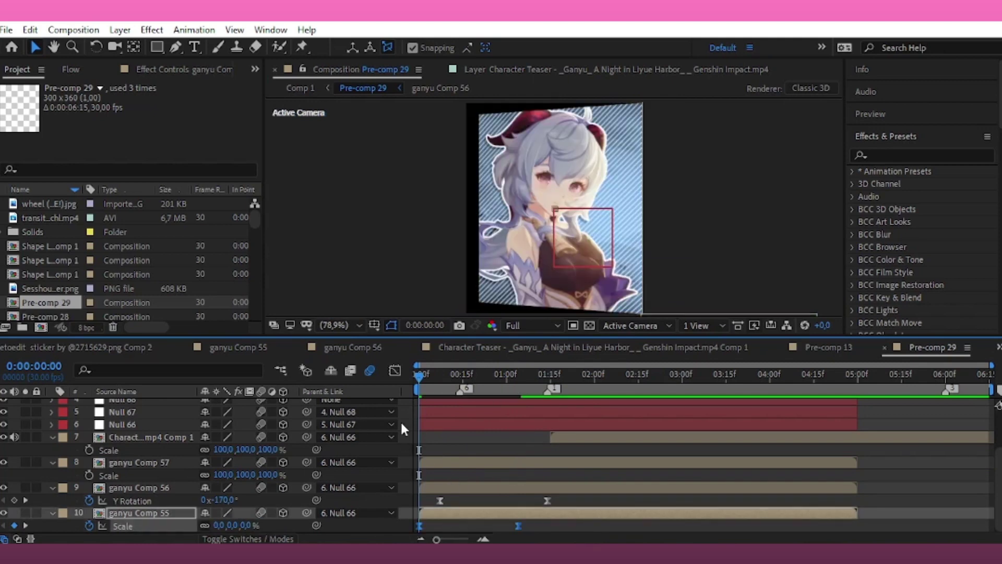
left_click(394, 371)
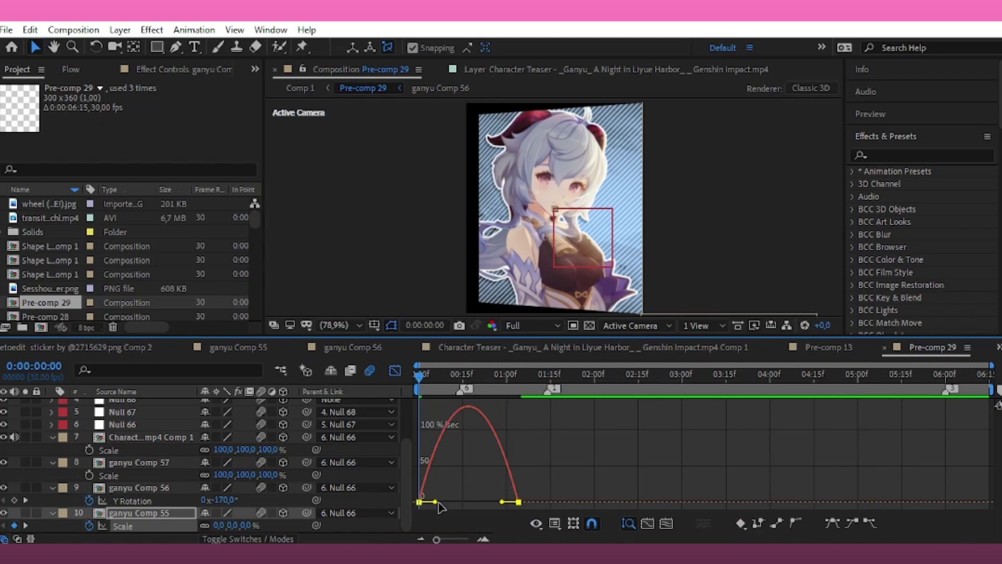
left_click_drag(435, 501, 480, 502)
key("space")
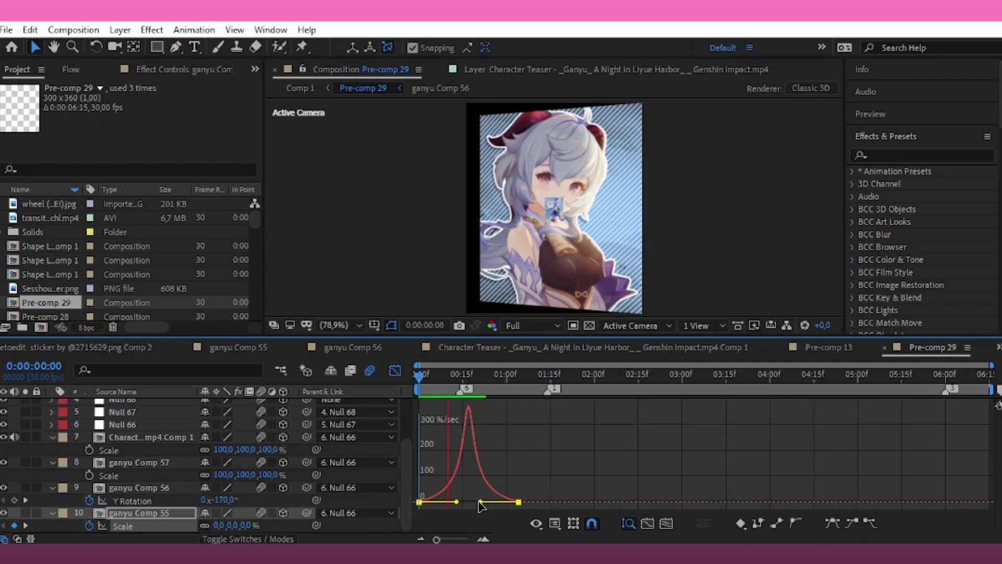
key("space")
left_click(394, 371)
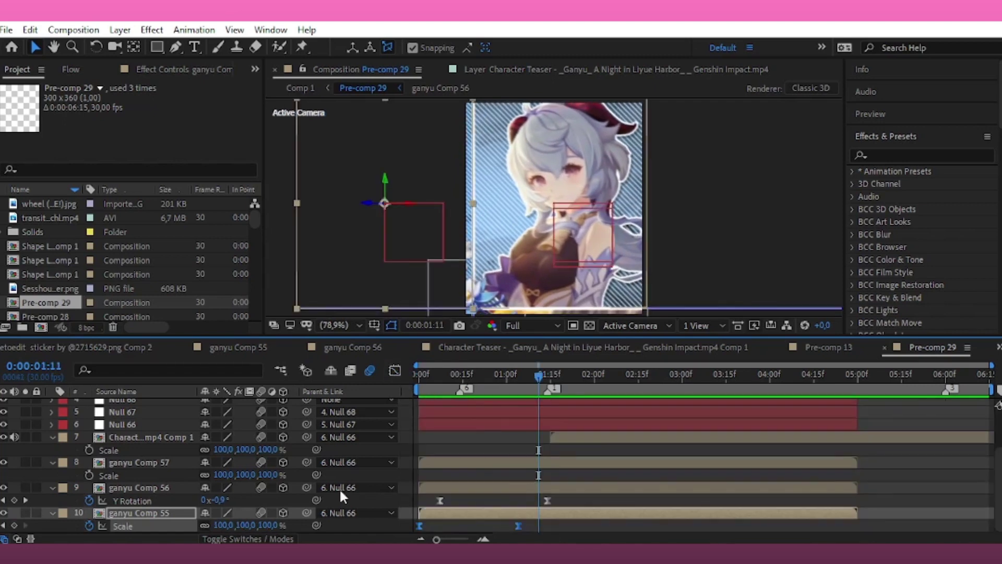
Place ganyu Comp 56 below ganyu Comp 55 in the layer order and parent it to ganyu Comp 55
left_click(171, 486)
left_click_drag(160, 484, 105, 529)
left_click_drag(518, 384, 509, 438)
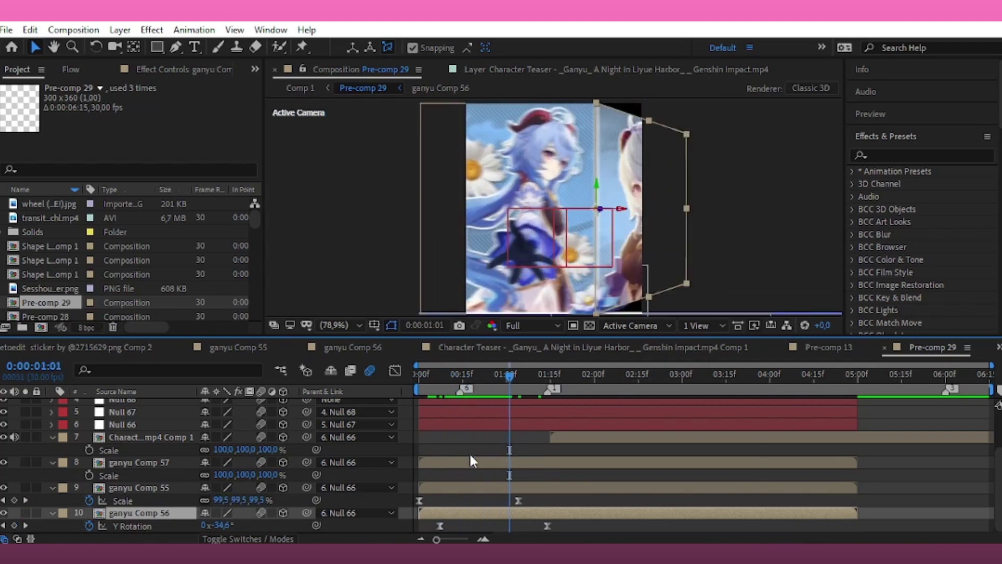
left_click_drag(306, 512, 299, 485)
Play back the opening of Pre-comp 29 to check the combined scale-up and turning of the parented layers
left_click(494, 387)
left_click_drag(494, 389, 428, 461)
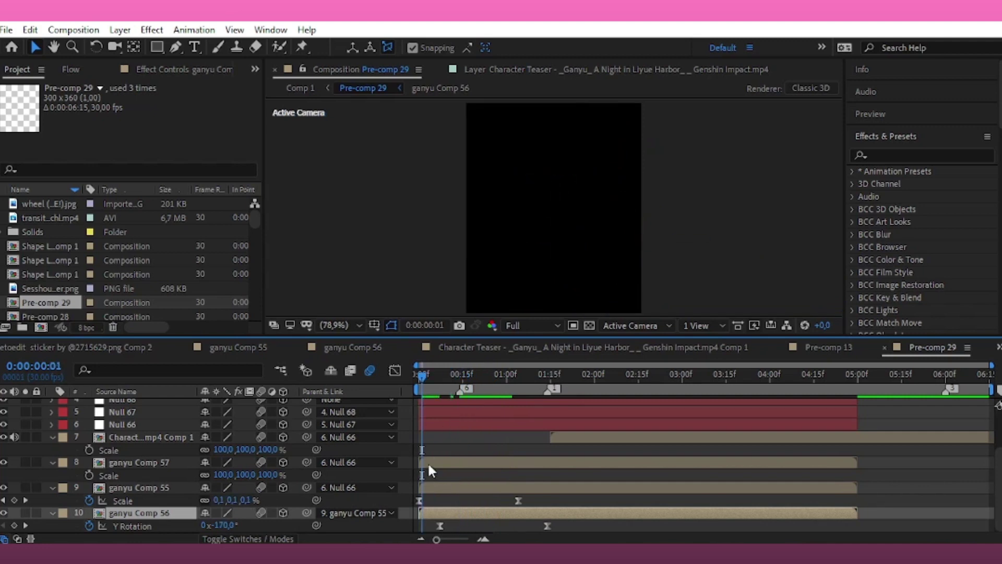
key("space")
left_click_drag(539, 376, 416, 426)
key("space")
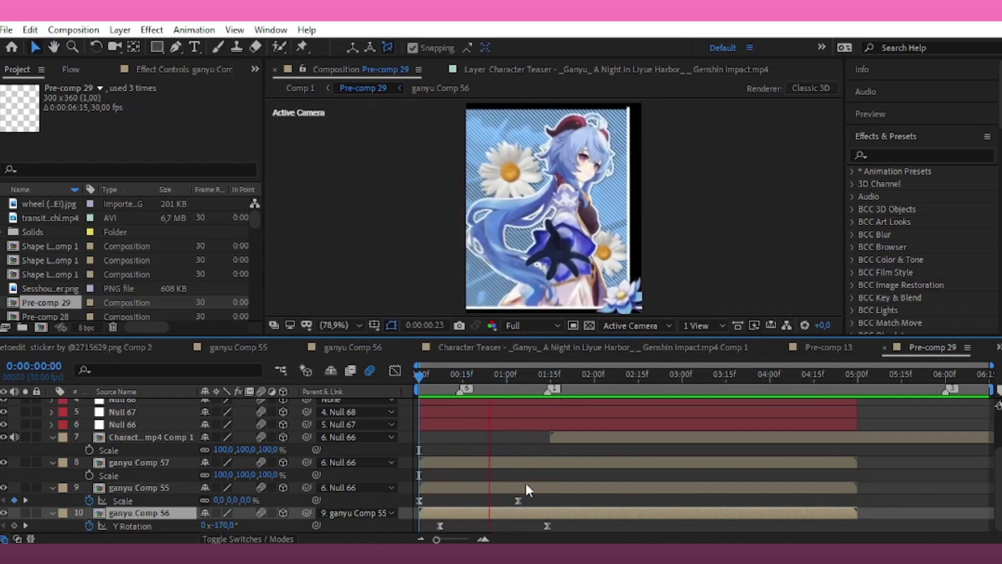
key("space")
left_click_drag(538, 377, 466, 437)
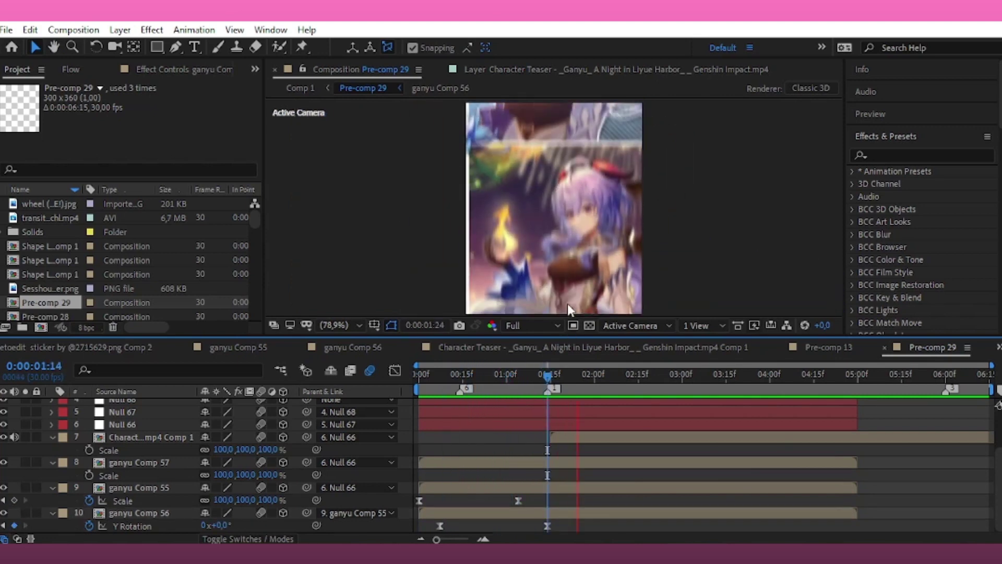
Move the anchor point of the ganyu Comp 57 layer to the middle of its top edge
left_click(568, 257)
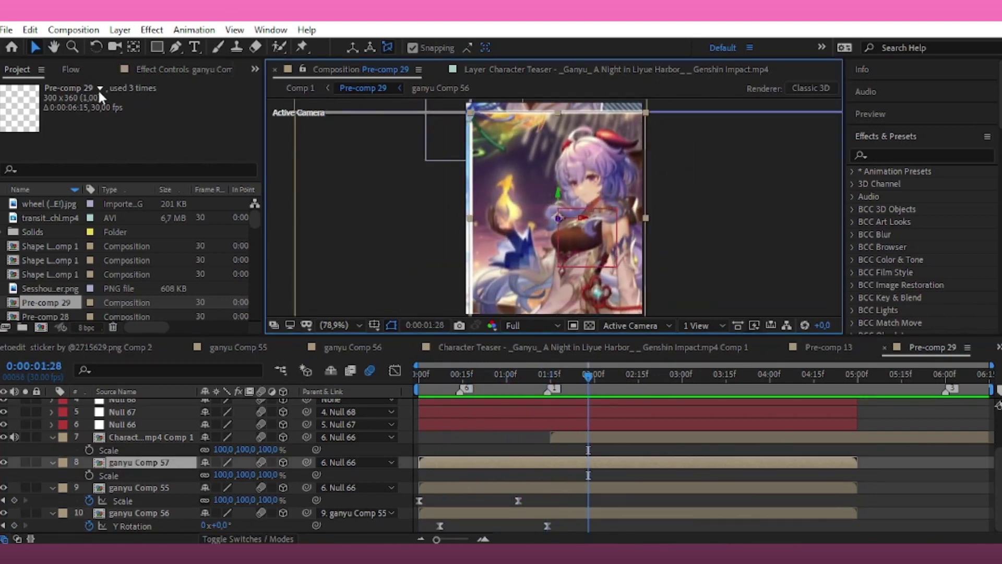
left_click(133, 47)
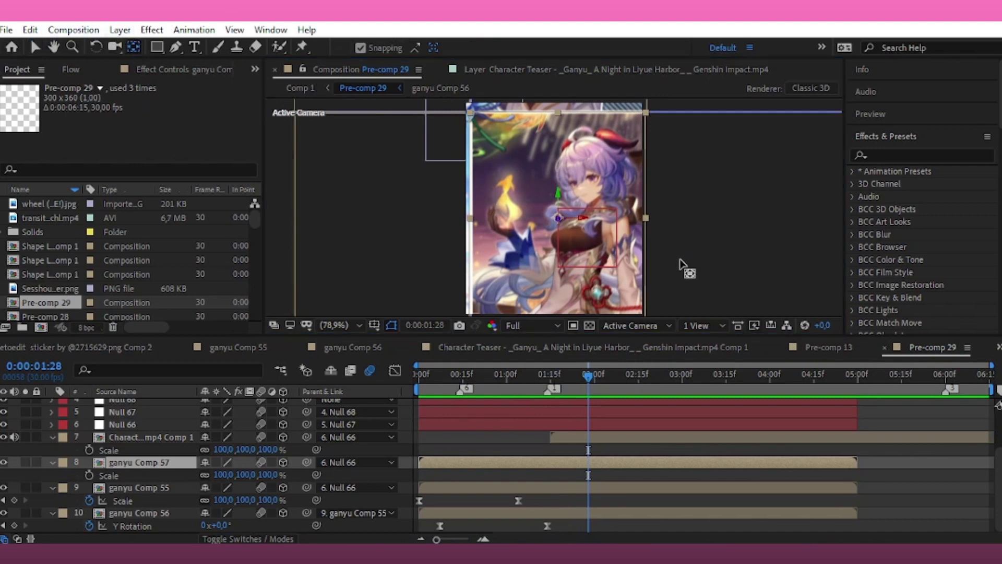
left_click_drag(560, 219, 557, 115)
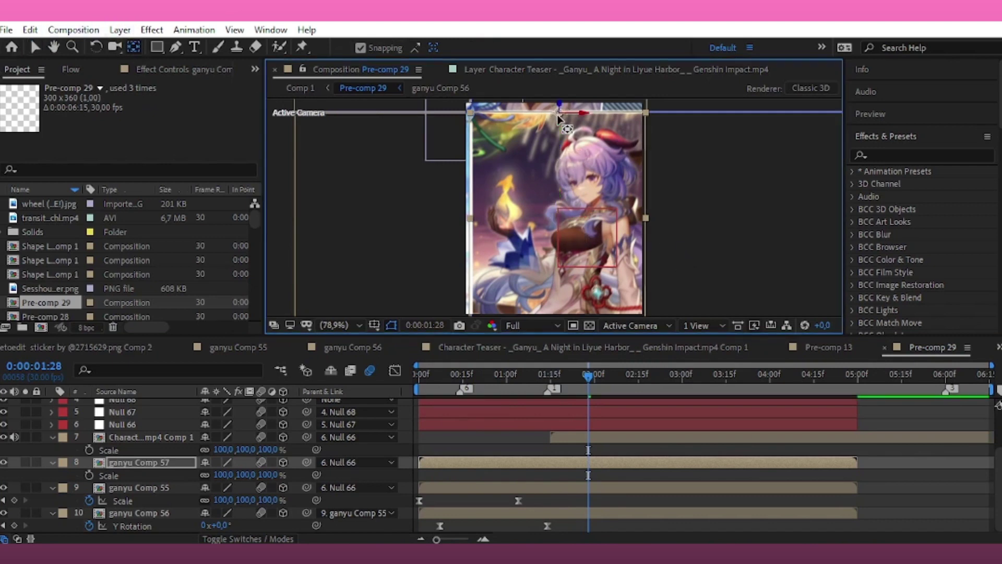
key("v")
Keyframe the X Rotation of ganyu Comp 57 at 0° and move that keyframe to about 2:08
left_click(114, 462)
key("r")
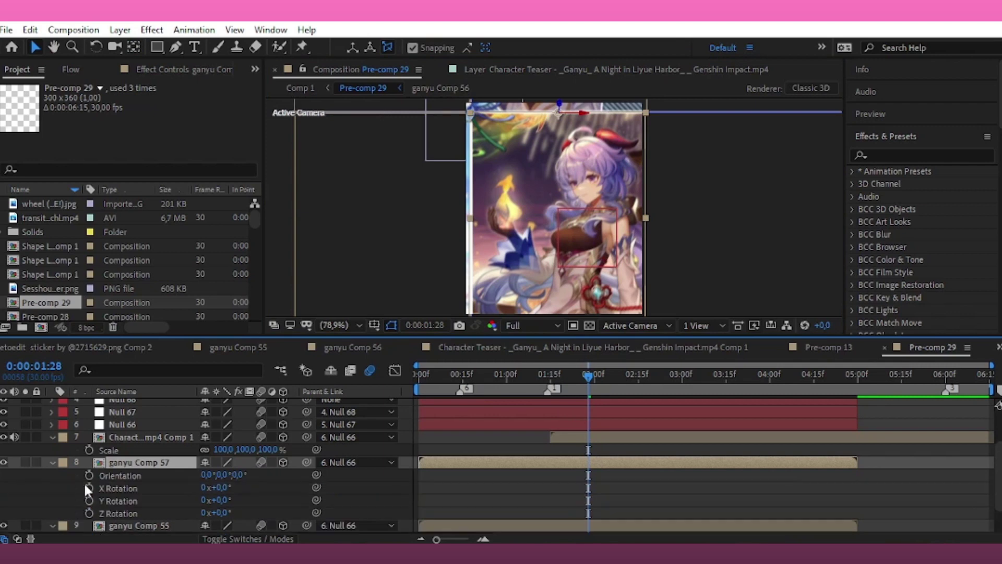
left_click(89, 487)
key("u")
key("u")
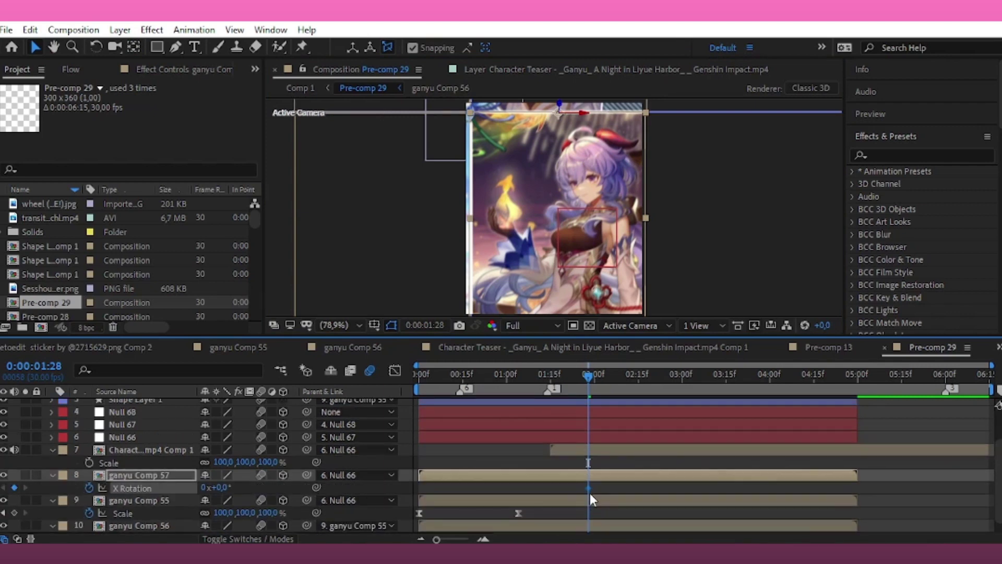
left_click_drag(589, 489, 569, 494)
scroll(606, 490, "down", 1)
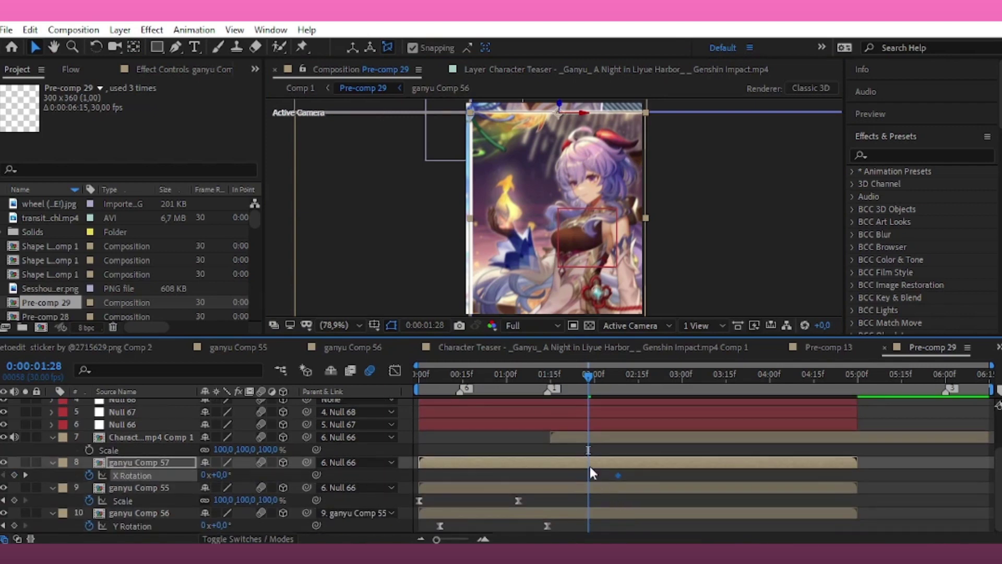
Add a 179° X Rotation keyframe to ganyu Comp 57 and align both its keyframes with ganyu Comp 55's Scale keyframes
mouse_move(221, 470)
left_mouse_down()
mouse_move(245, 472)
mouse_move(224, 475)
left_mouse_up()
left_click(223, 475)
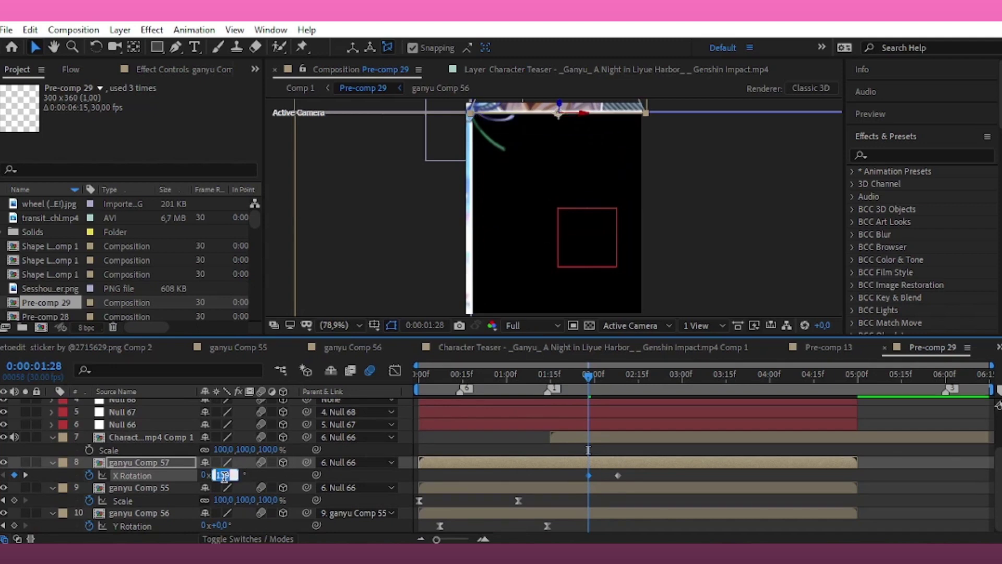
left_click(592, 469)
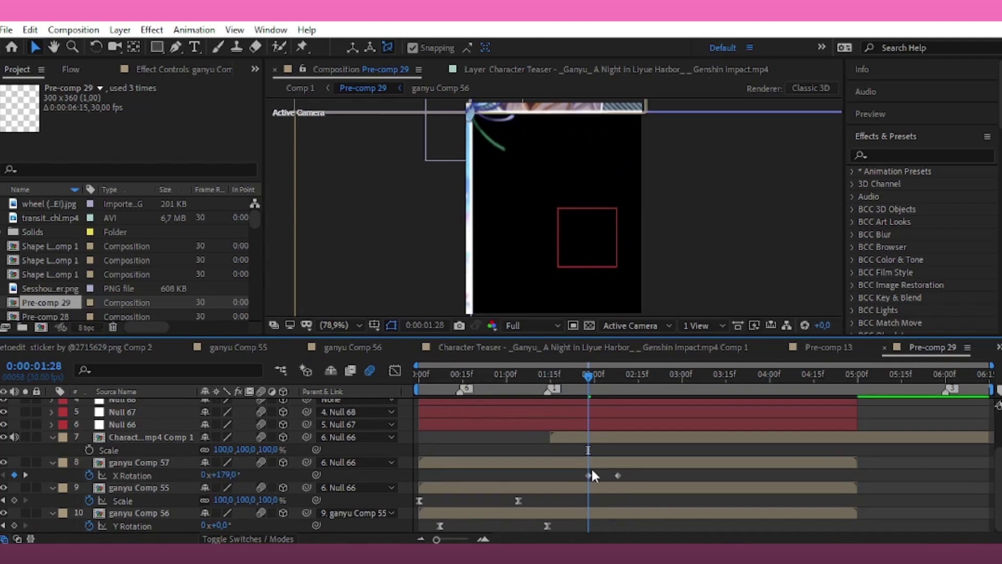
left_click_drag(590, 475, 427, 519)
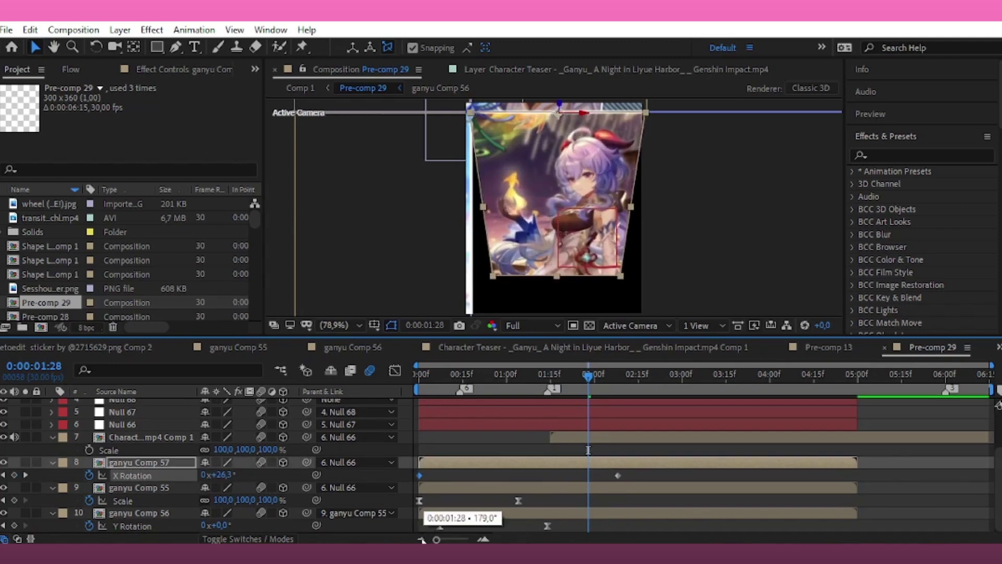
left_click_drag(621, 475, 522, 512)
Ease both X Rotation keyframes of ganyu Comp 57 and shape their speed graph into a steep central peak
left_click_drag(533, 475, 400, 487)
key("F9")
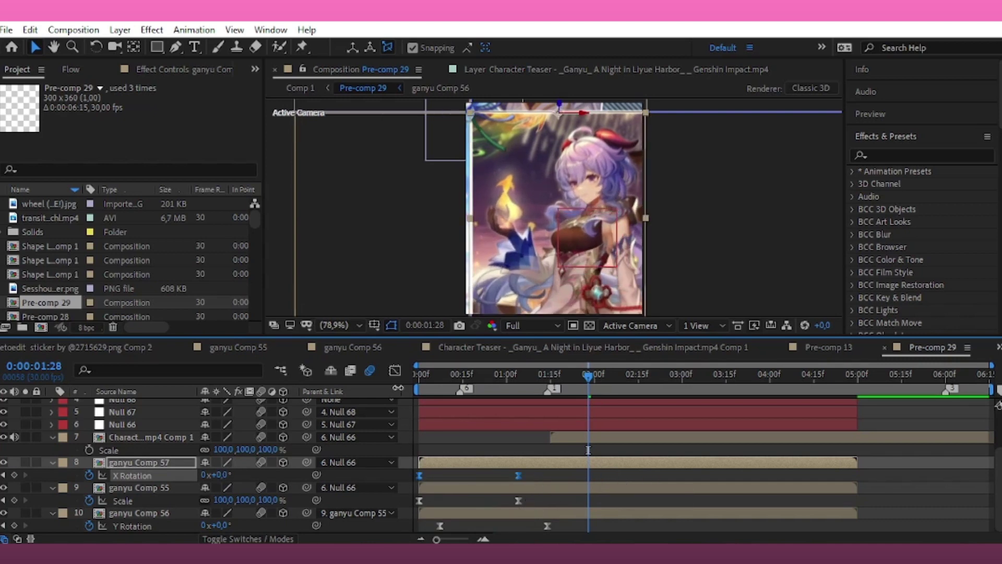
left_click(395, 370)
left_click_drag(500, 411, 459, 407)
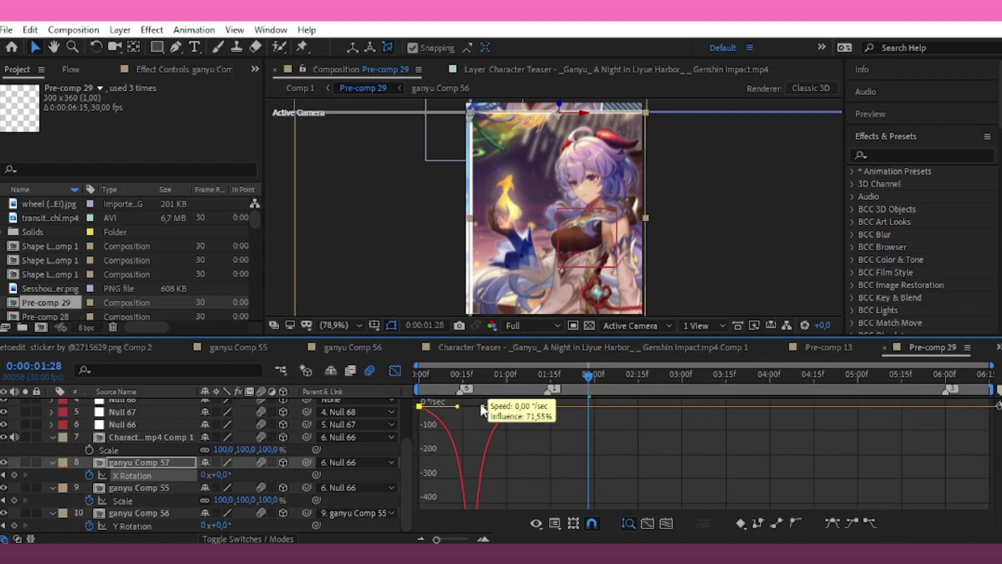
left_click(400, 369)
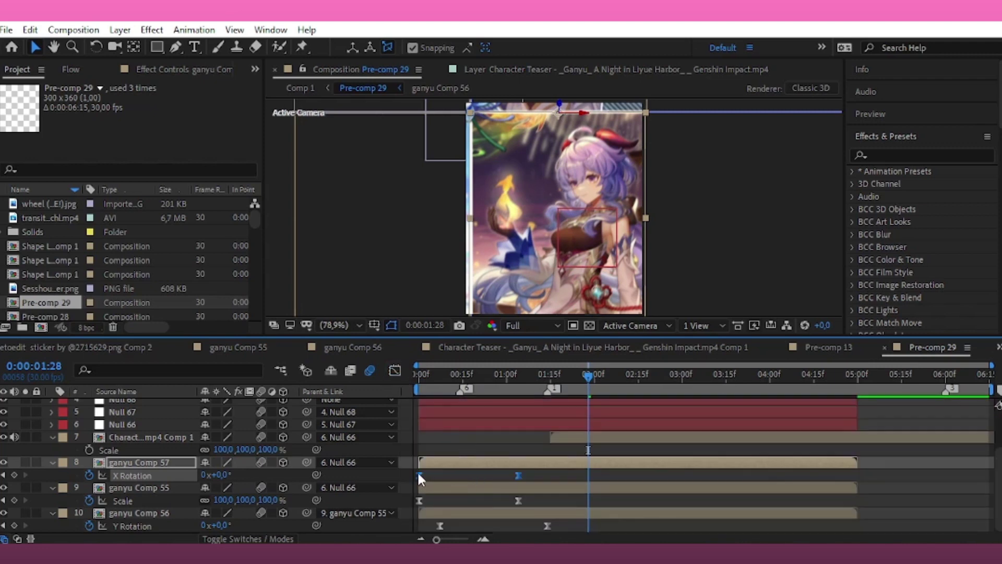
Shift the two X Rotation keyframes of ganyu Comp 57 to about 0:27 and 2:04
left_click_drag(419, 475, 439, 492)
left_click(534, 477)
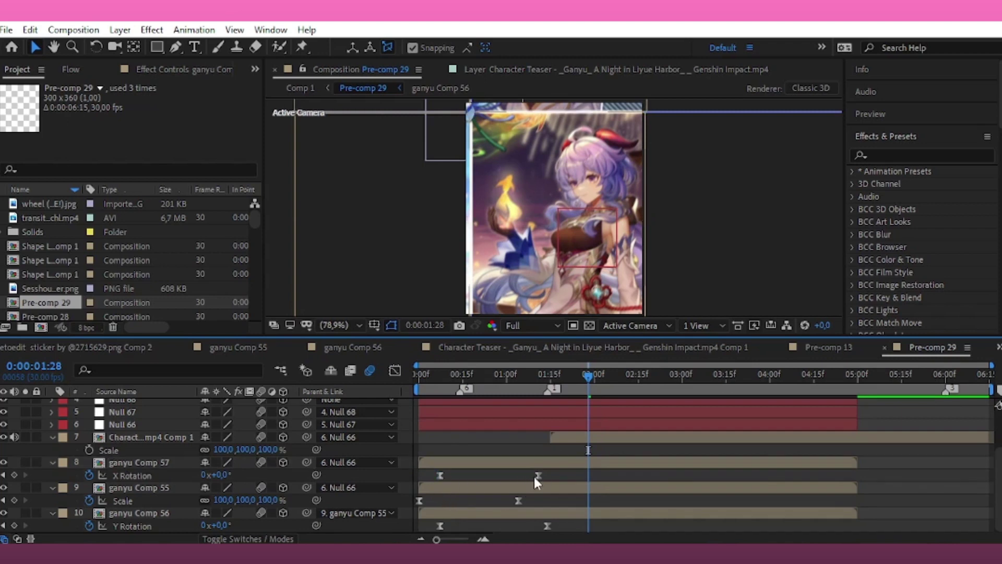
left_click_drag(538, 474, 498, 476)
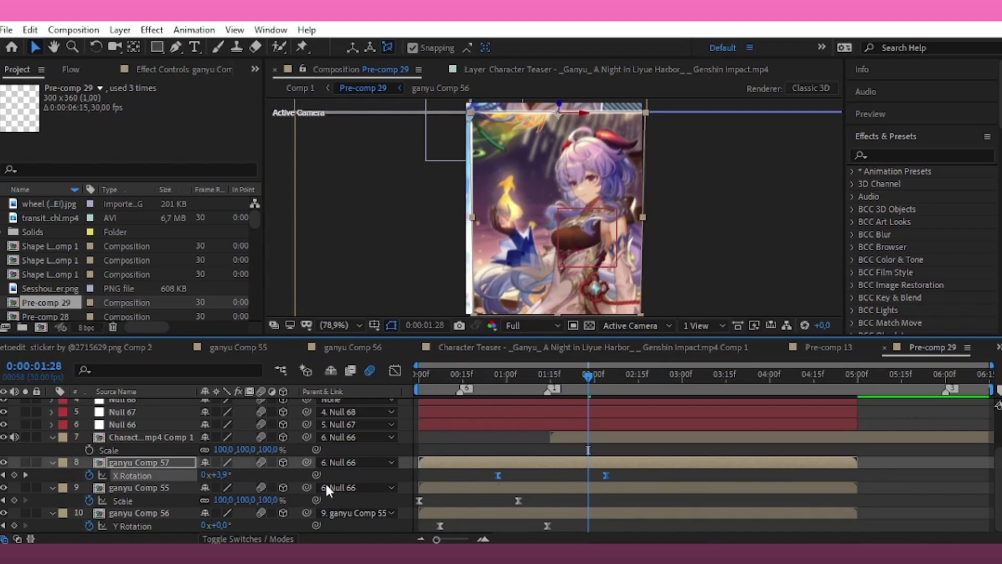
Place ganyu Comp 57 below ganyu Comp 56 in the layer order and preview the fold from the start
left_click_drag(137, 468, 154, 522)
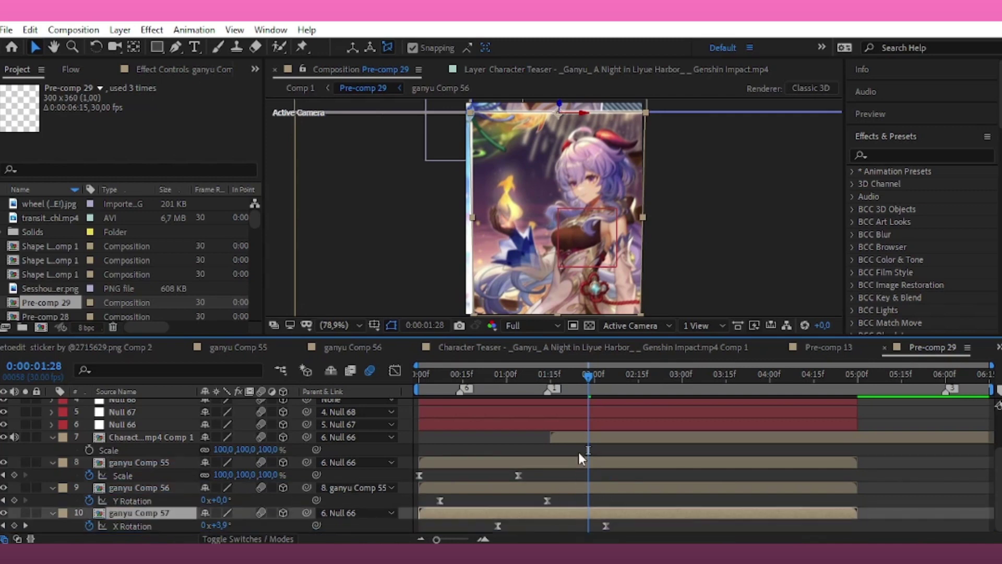
left_click_drag(587, 376, 305, 500)
key("space")
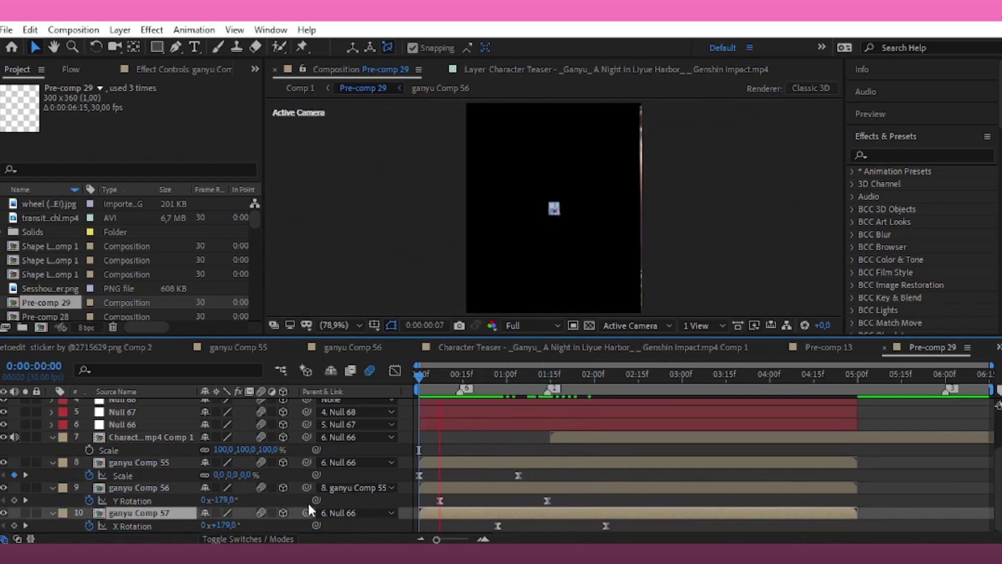
key("space")
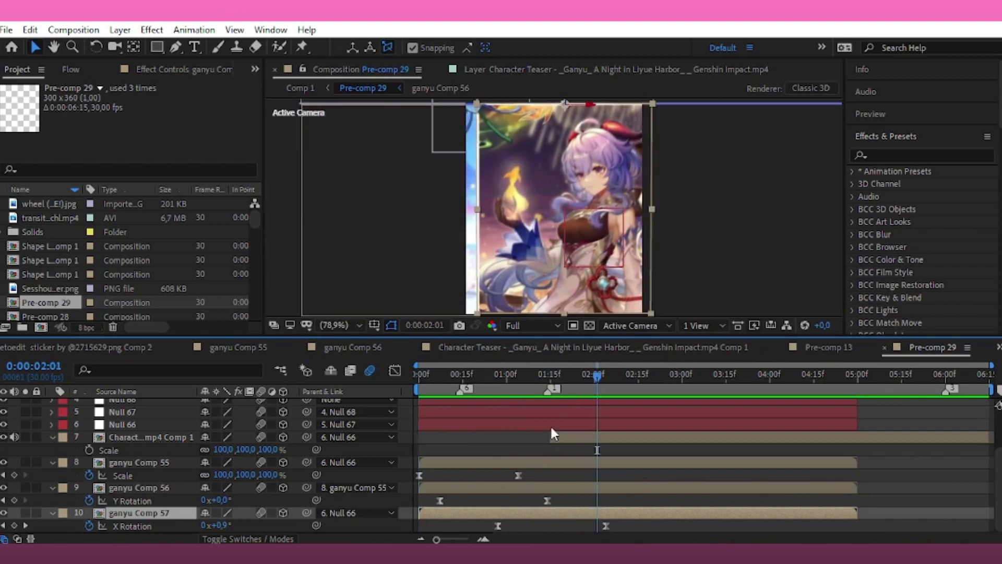
Trim the start of ganyu Comp 57 to 0:00:01:12 and preview from the beginning of the composition
left_click_drag(552, 376, 542, 450)
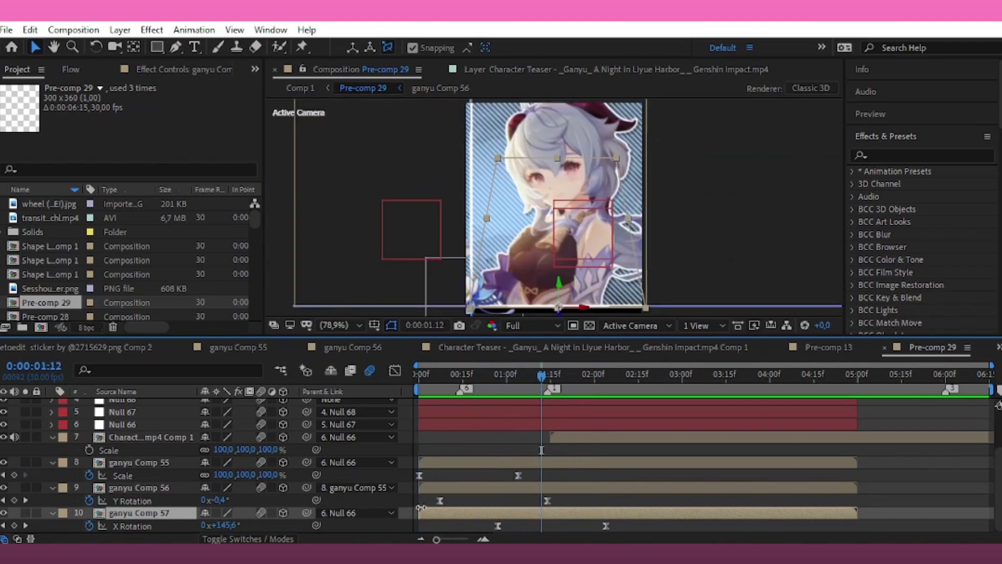
left_click_drag(420, 508, 506, 522)
key("Home")
key("space")
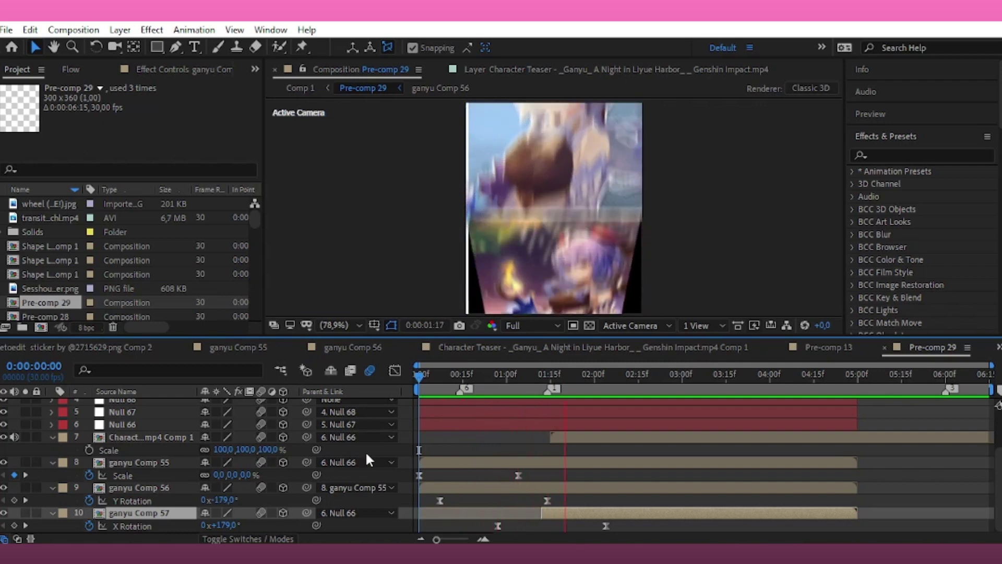
Move the anchor point of the Character Teaser Comp 1 layer to the middle of its right edge
left_click(522, 277)
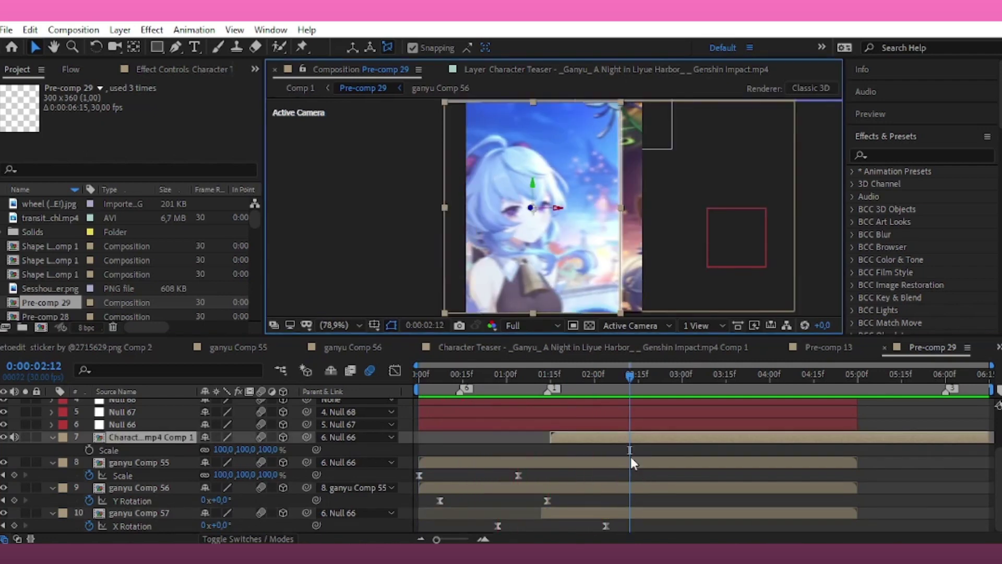
left_click(135, 50)
left_click_drag(531, 207, 621, 209)
key("v")
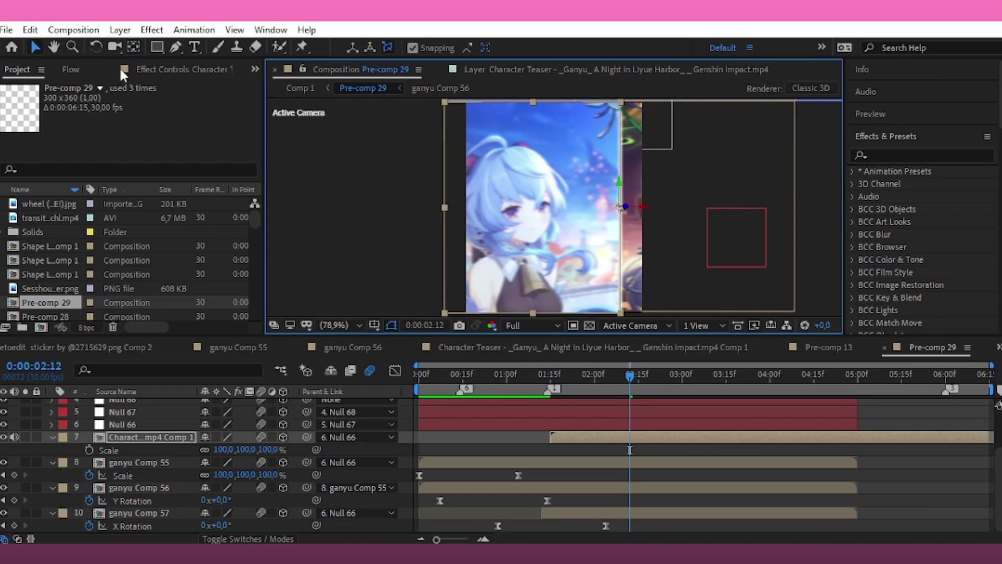
Try keyframing and changing the X Rotation of the Character Teaser Comp 1 layer, and undo it
left_click(183, 436)
key("r")
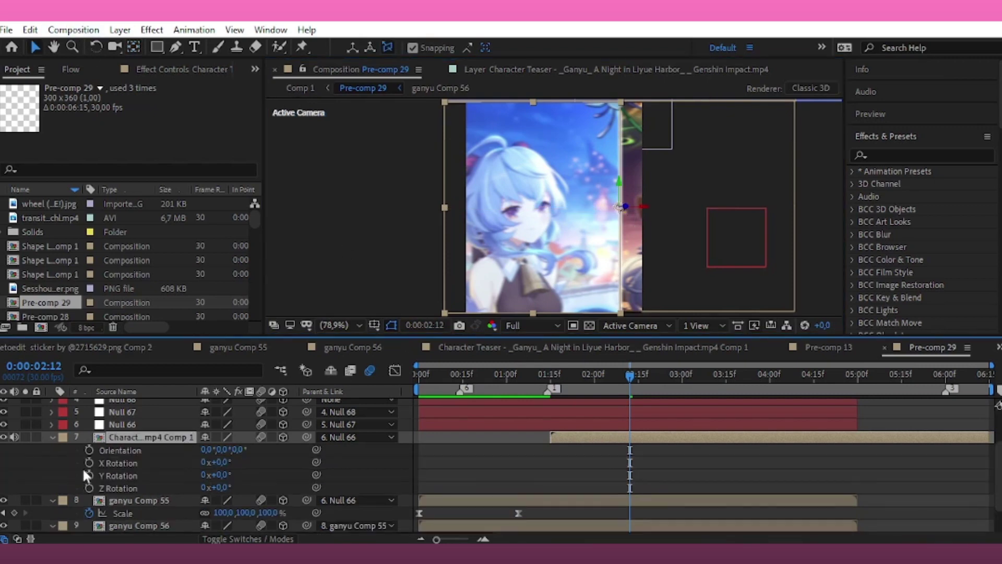
left_click(90, 462)
key("u")
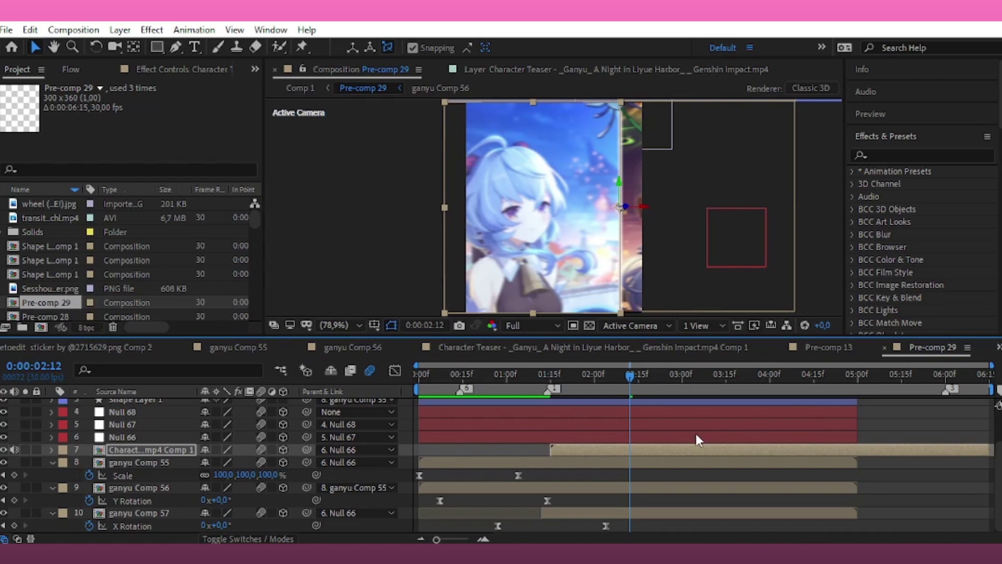
key("u")
left_click_drag(221, 461, 259, 461)
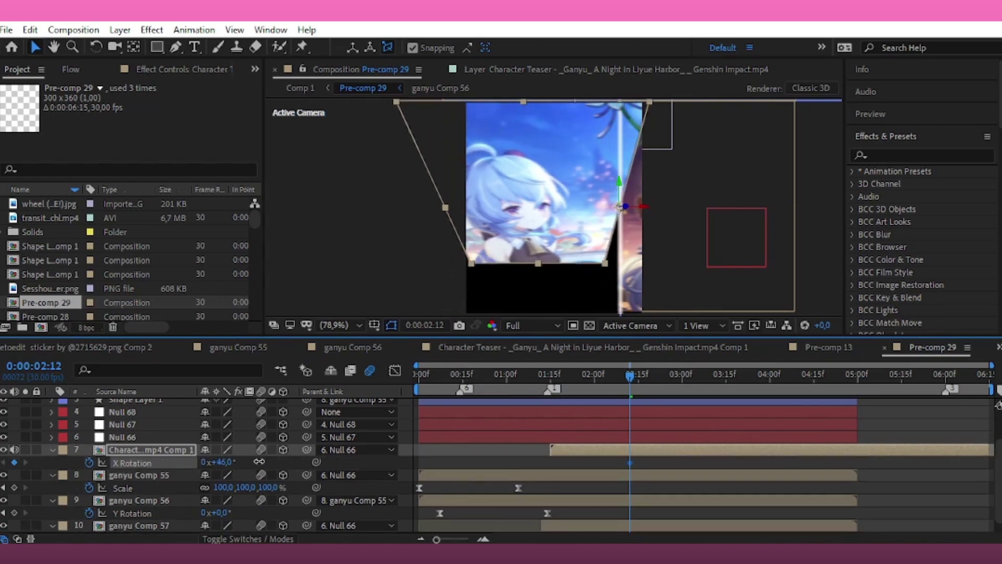
key("ctrl+z")
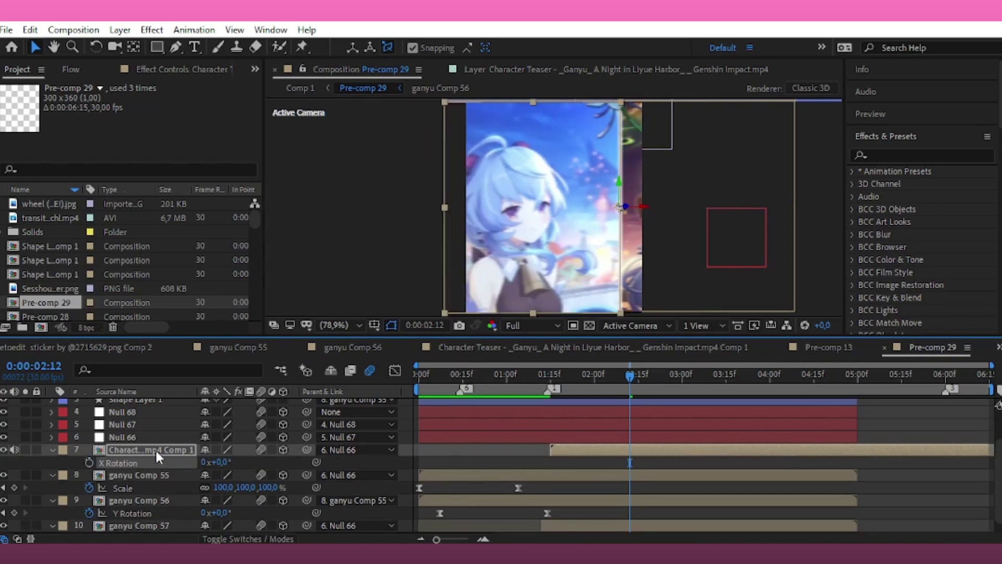
Keyframe the Y Rotation of the Character Teaser Comp 1 layer at 0° and move that keyframe to 2:04
left_click(89, 462)
key("r")
left_click(90, 487)
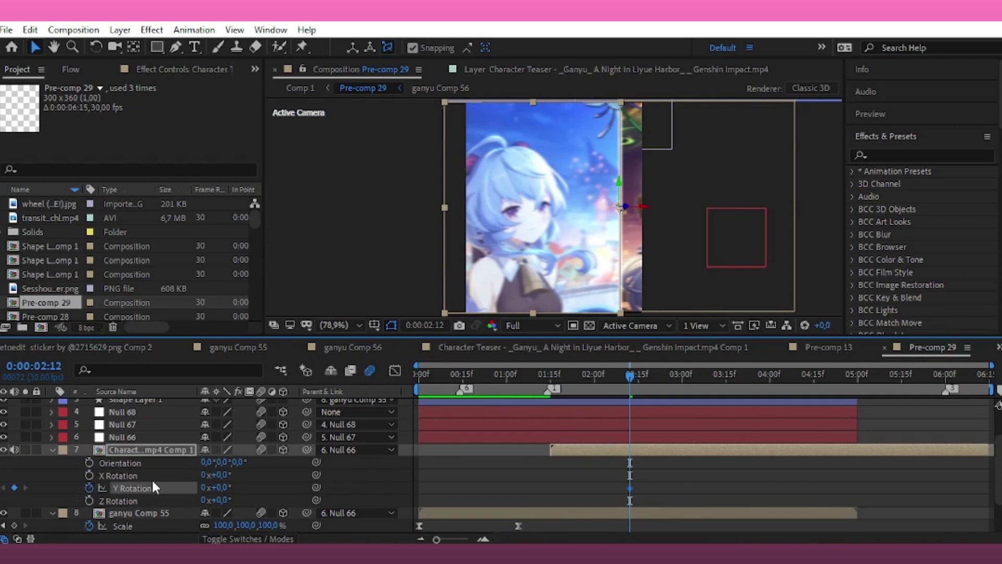
key("u")
scroll(625, 467, "down", 1)
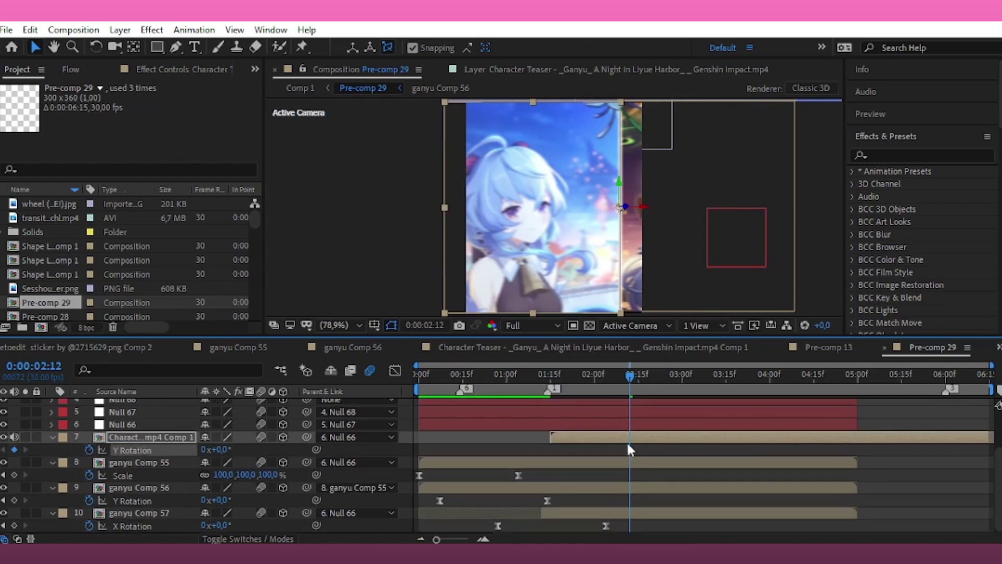
left_click_drag(612, 450, 606, 450)
Add a 179° Y Rotation keyframe to the Character Teaser Comp 1 layer and move it to 0:27
mouse_move(218, 451)
left_mouse_down()
mouse_move(235, 451)
mouse_move(223, 450)
left_mouse_up()
left_click(222, 449)
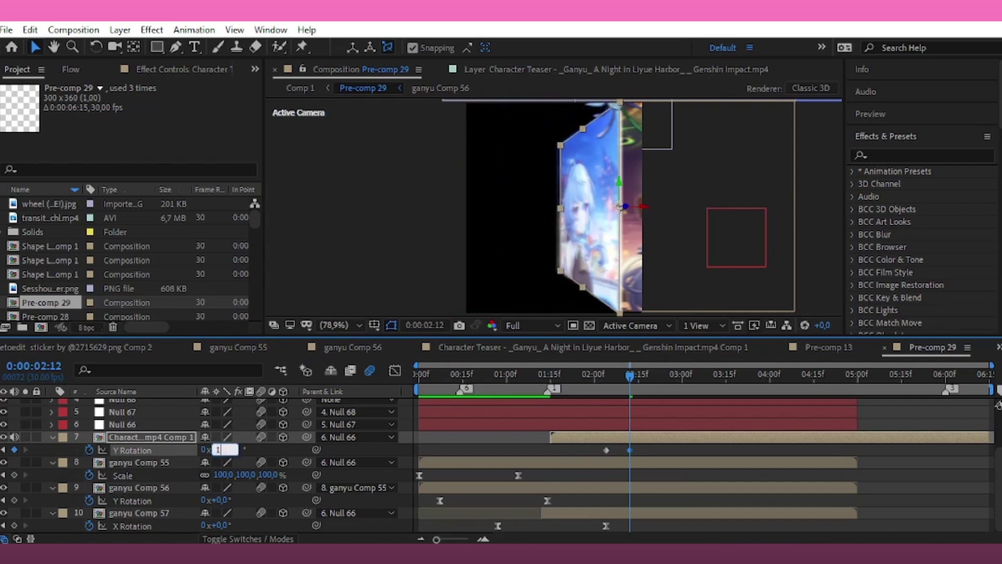
type("179")
key("Return")
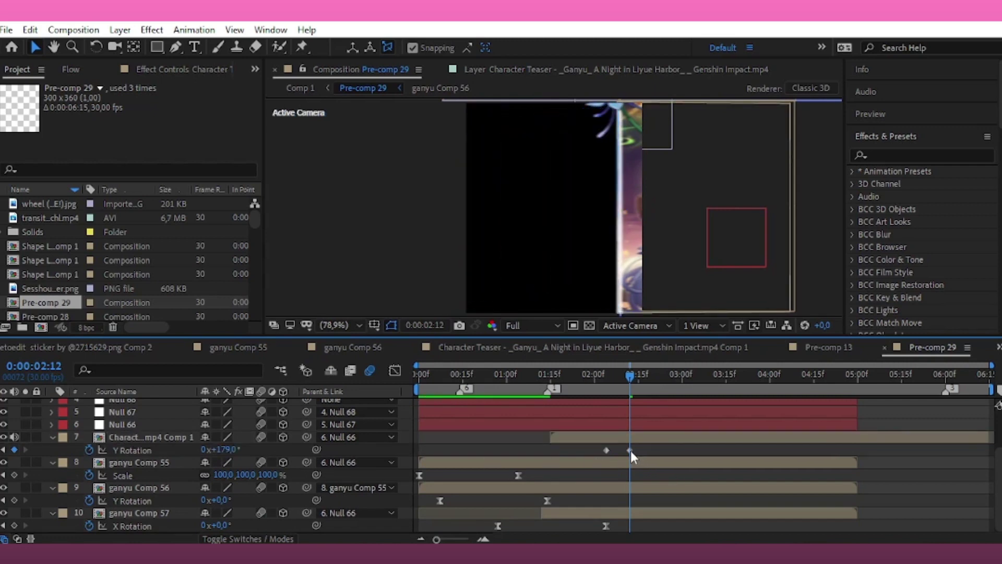
left_click_drag(630, 450, 497, 486)
Ease both Y Rotation keyframes of the Character Teaser Comp 1 layer and shape their speed graph into a steep central peak
left_click(499, 395)
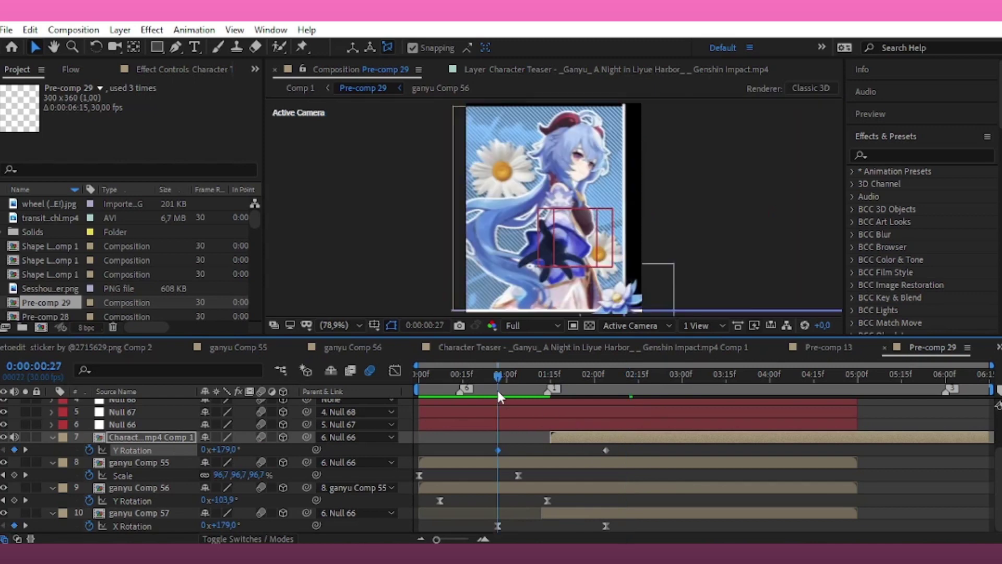
left_click_drag(498, 397, 484, 460)
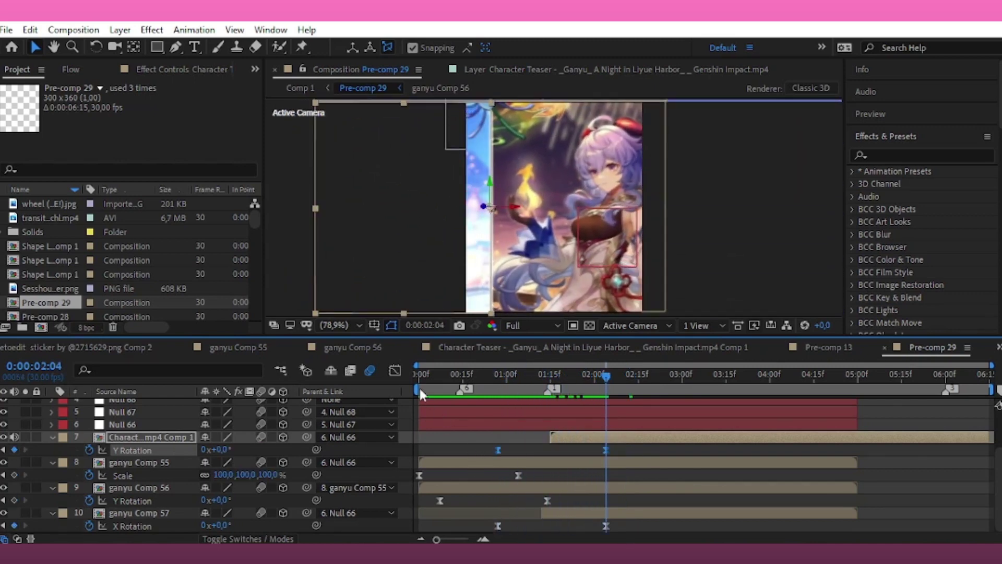
left_click(395, 370)
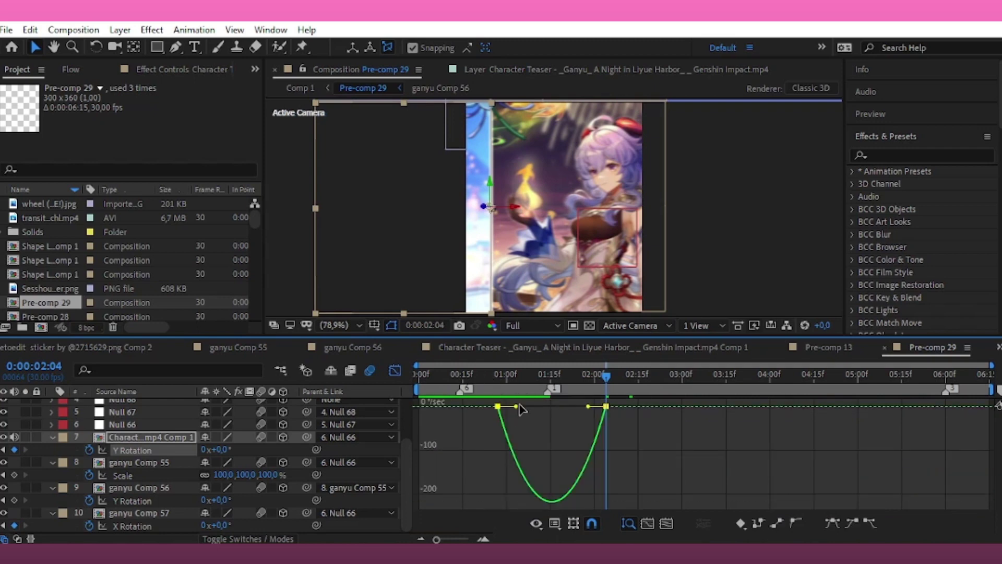
mouse_move(519, 405)
left_mouse_down()
mouse_move(592, 406)
mouse_move(536, 407)
left_mouse_up()
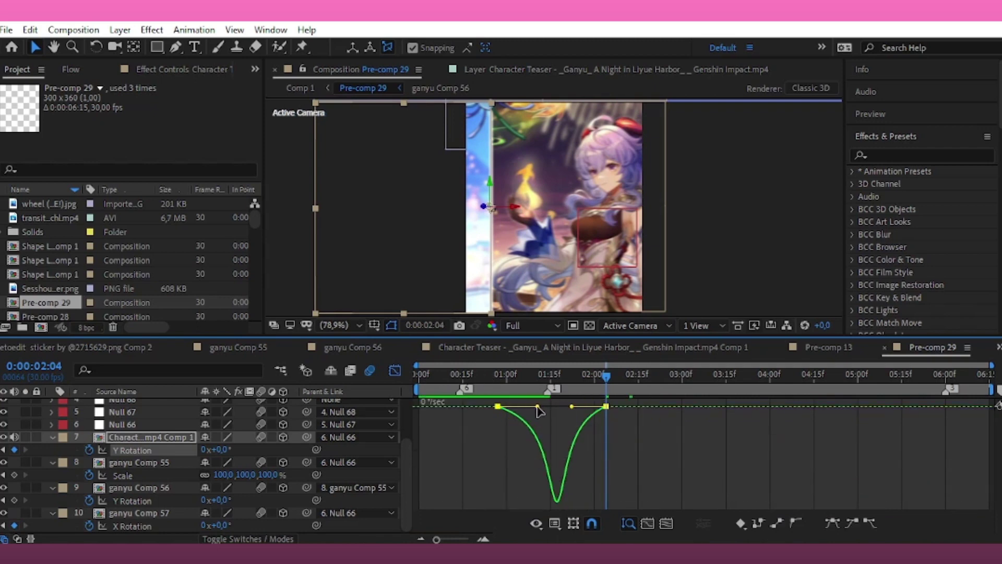
left_click(395, 371)
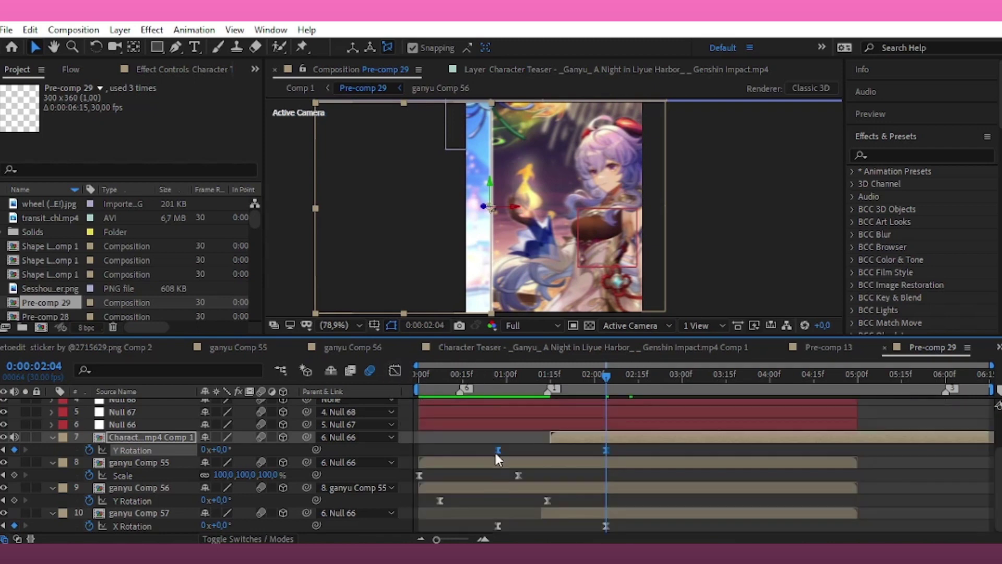
Place the Character Teaser Comp 1 layer below ganyu Comp 57 and shift its Y Rotation keyframes to begin at the layer's start
left_click_drag(173, 445, 175, 520)
left_click_drag(583, 516, 640, 520)
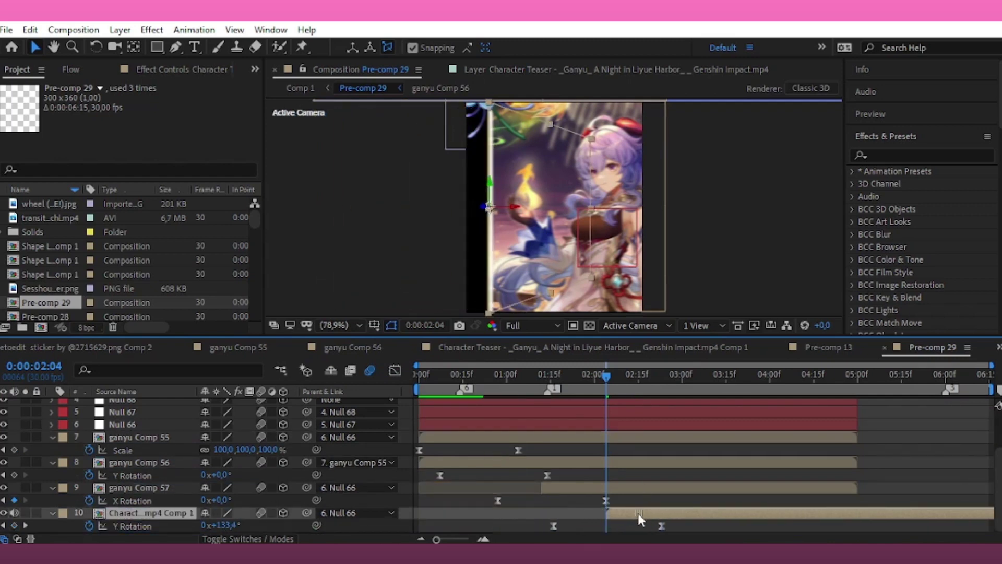
key("ctrl+z")
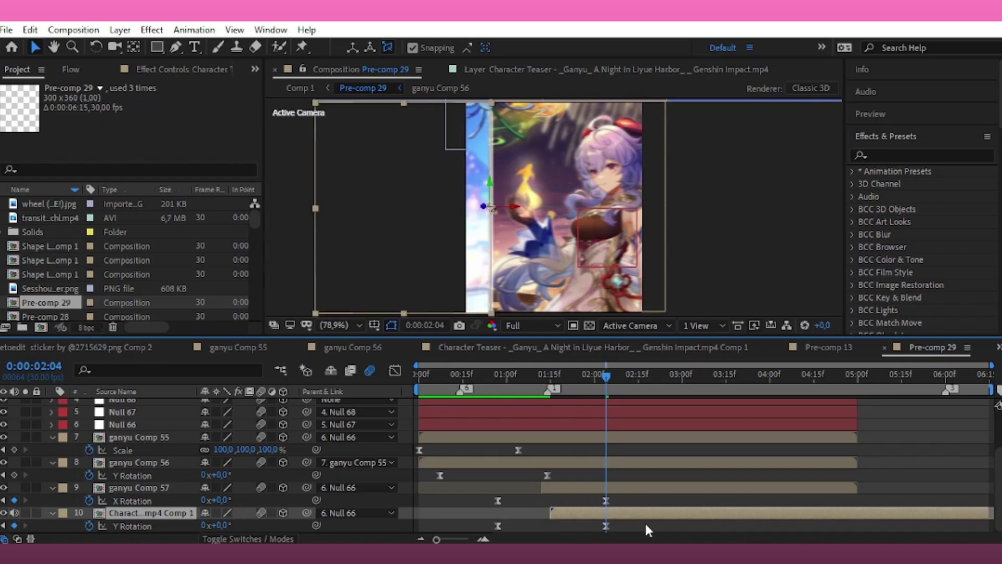
left_click_drag(497, 525, 551, 523)
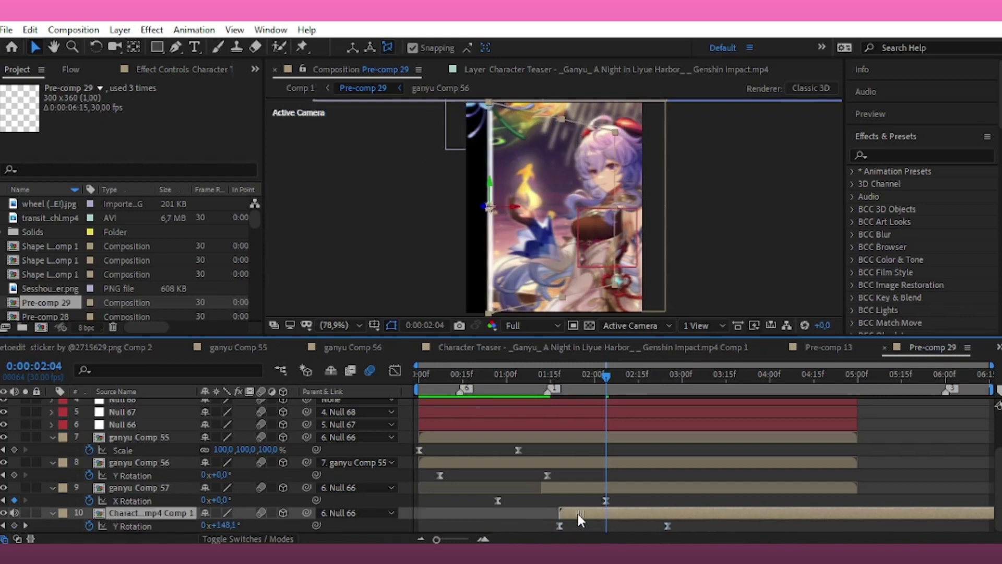
Preview the last fold and trim the start of the Character Teaser Comp 1 layer to 0:00:02:02
key("j")
key("space")
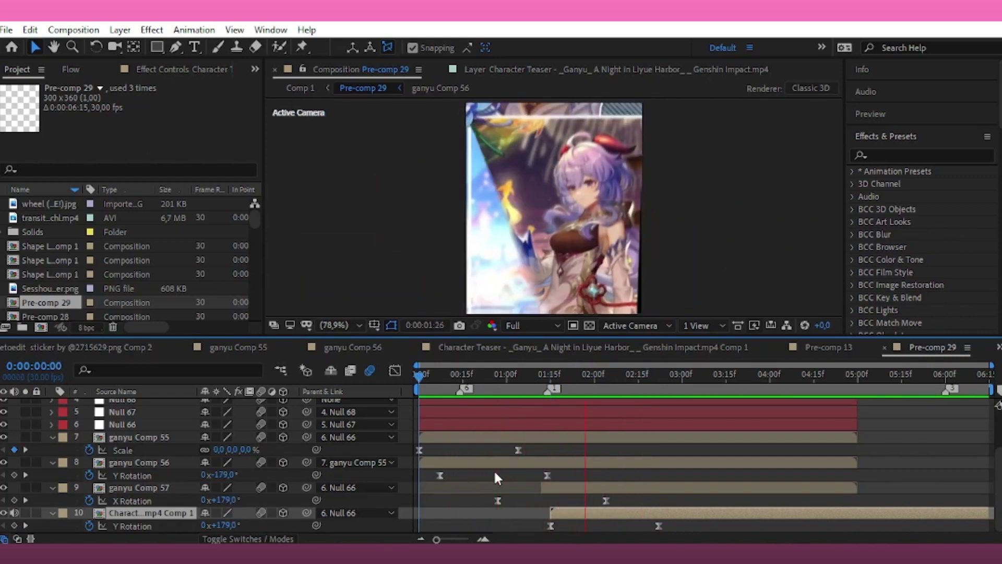
left_click_drag(586, 399, 551, 420)
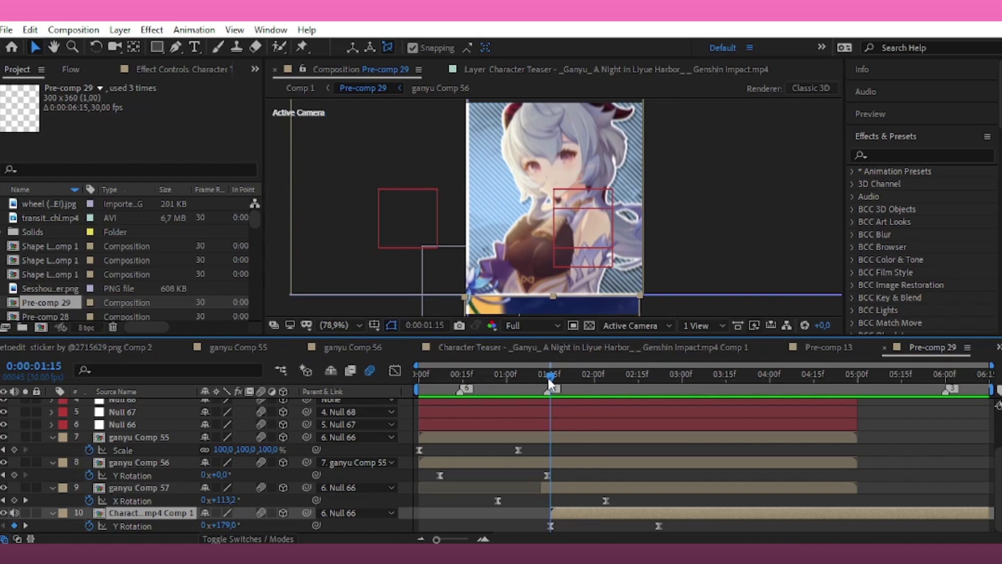
left_click(577, 390)
left_click_drag(579, 392, 600, 409)
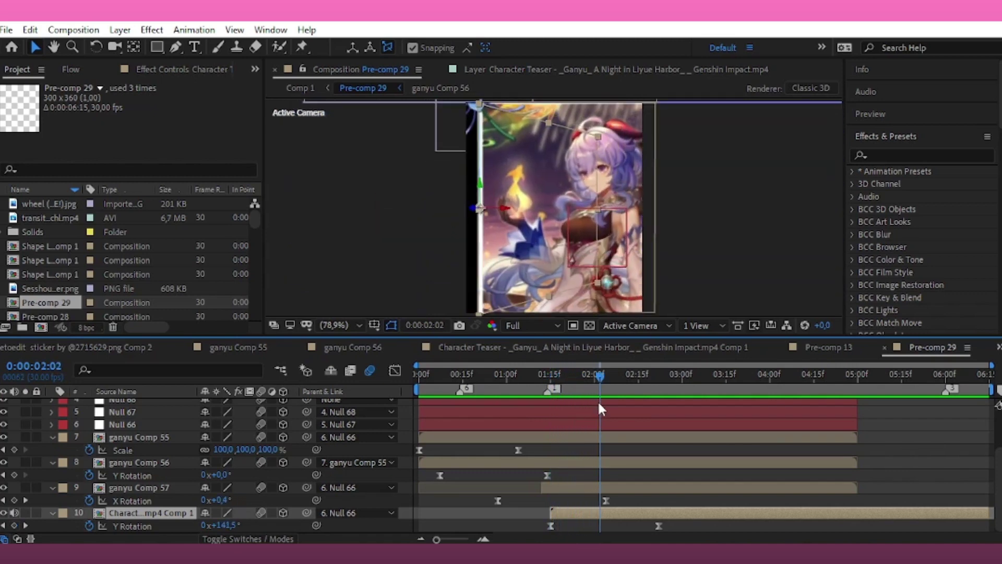
key("alt+bracketleft")
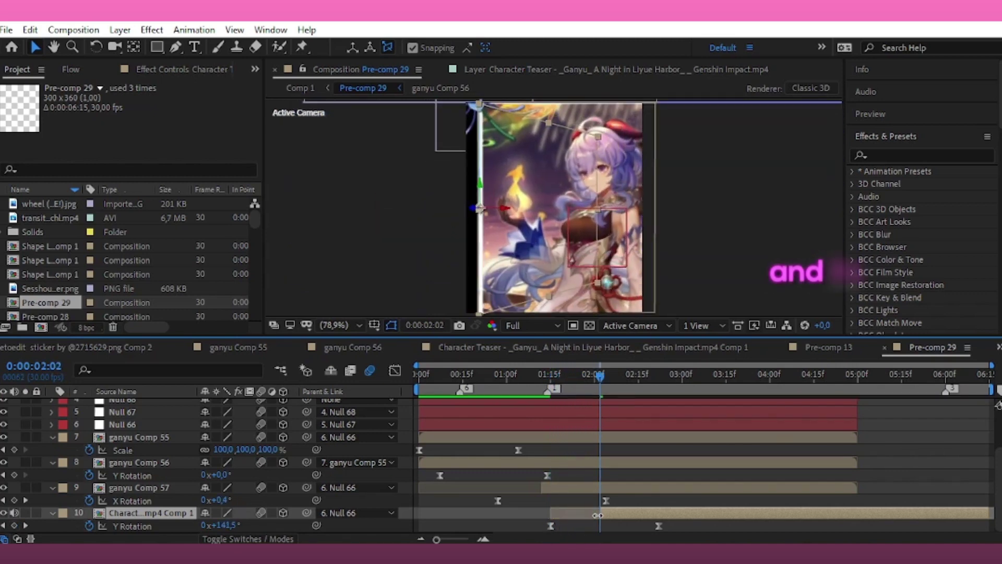
Play back Pre-comp 29 to check the complete sequence of folding layers
left_click(594, 383)
left_click_drag(594, 384, 522, 442)
key("space")
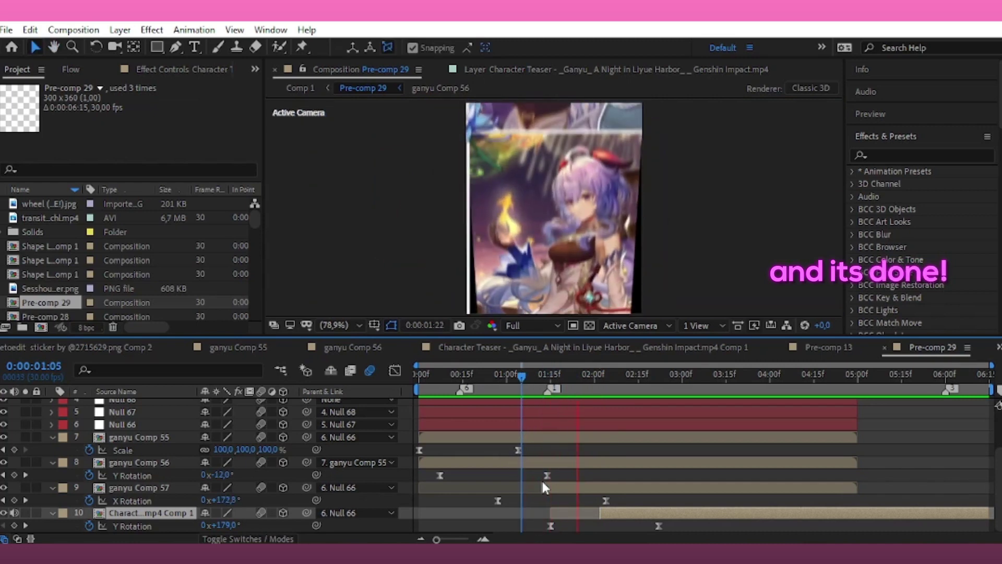
key("space")
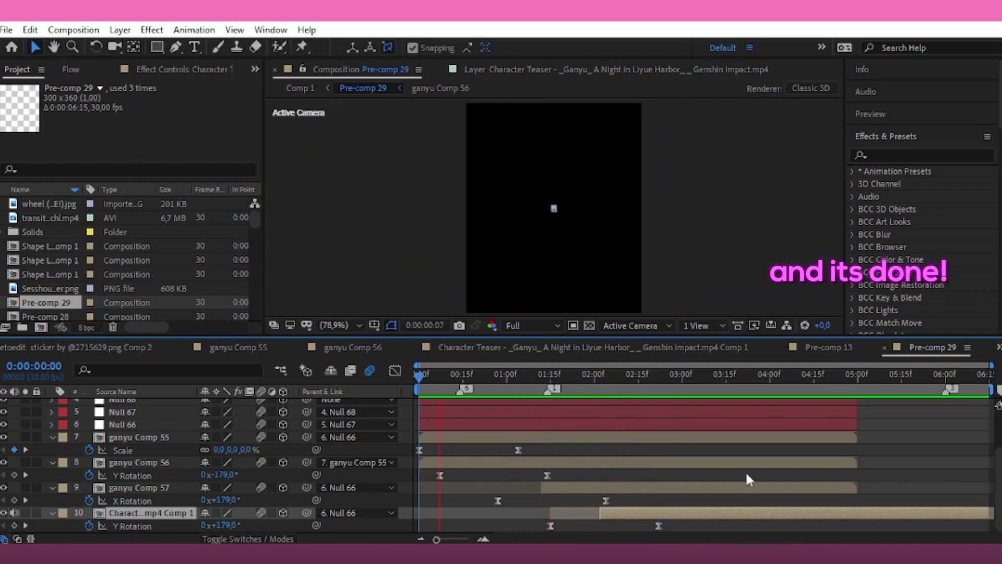